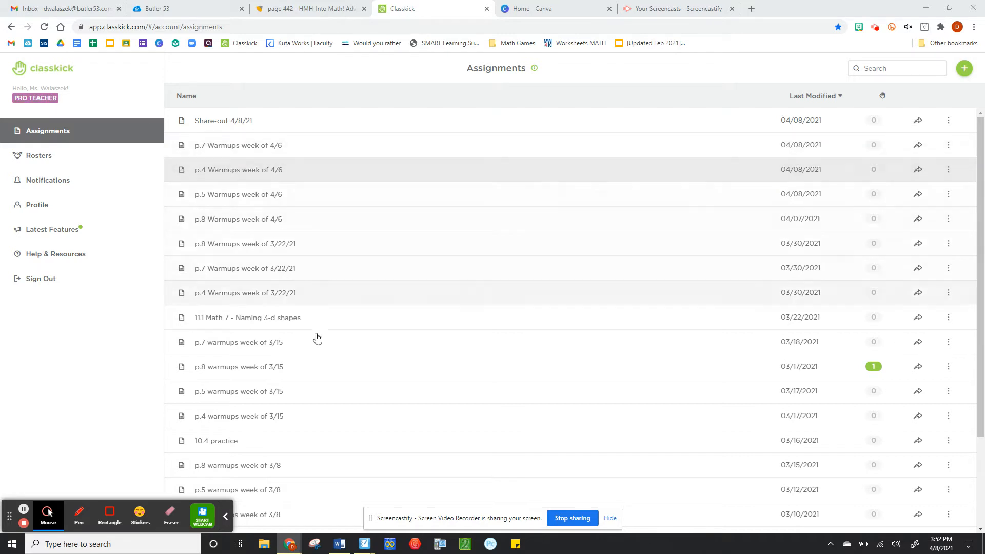
{"action": "scroll", "coordinate": [316, 336], "scroll_direction": "down", "scroll_amount": 3}
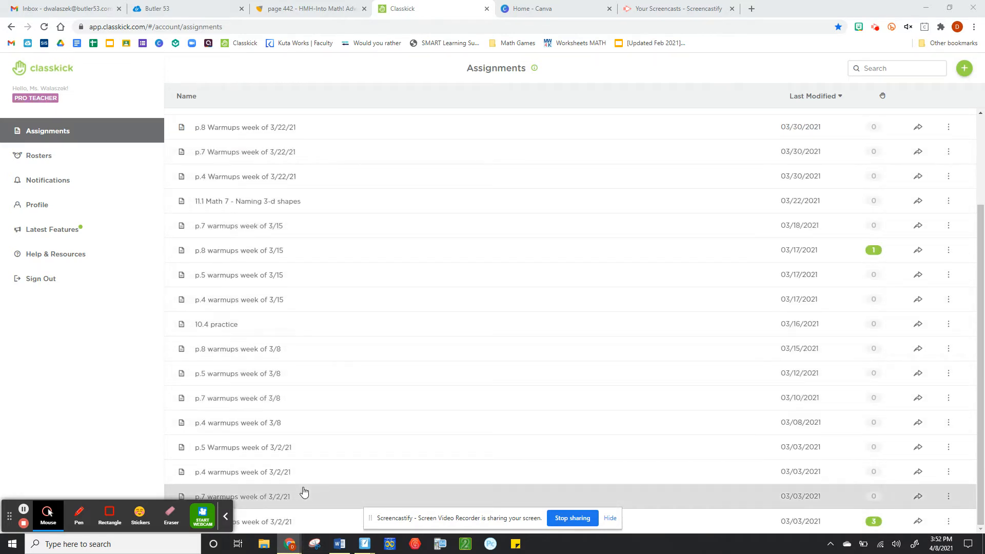
{"action": "scroll", "coordinate": [323, 408], "scroll_direction": "up", "scroll_amount": 3}
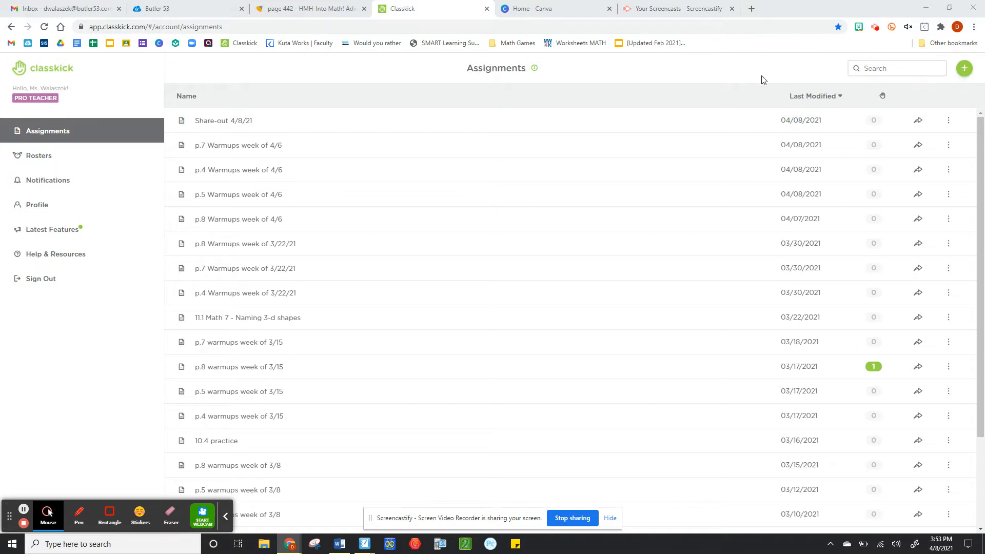
Create a blank assignment named "New assignment" and set its access to Shared so colleagues can view and copy it
{"action": "left_click", "coordinate": [965, 70]}
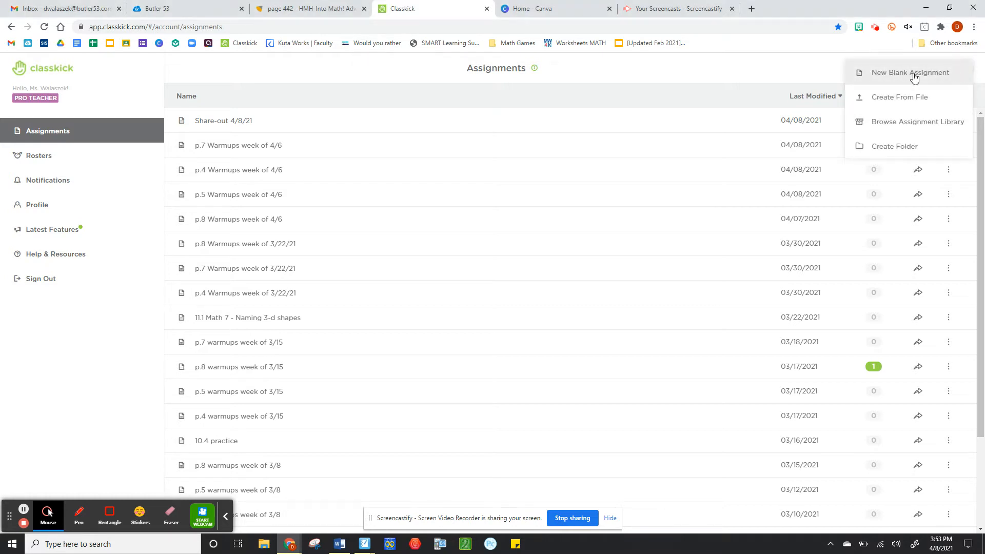
{"action": "left_click", "coordinate": [913, 76]}
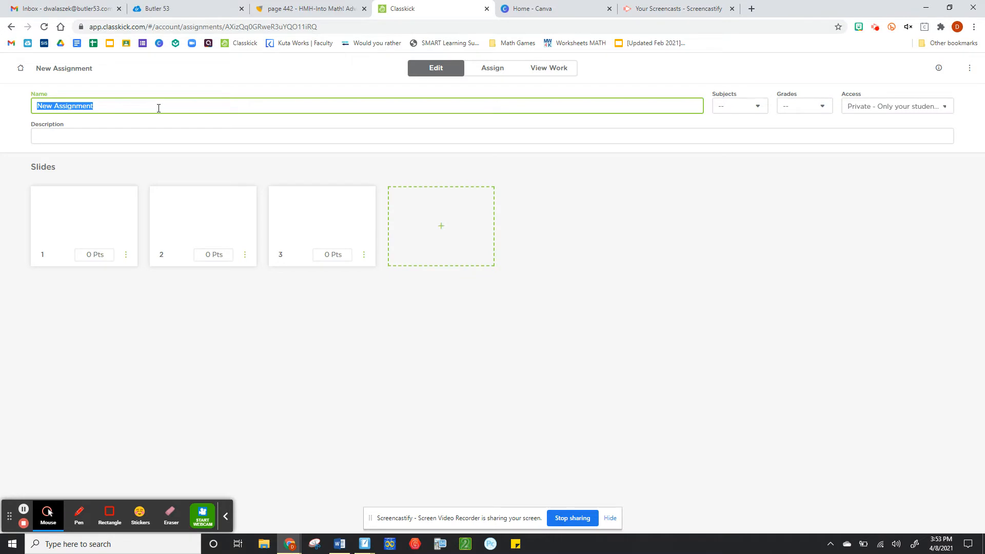
{"action": "type", "text": "New assignem"}
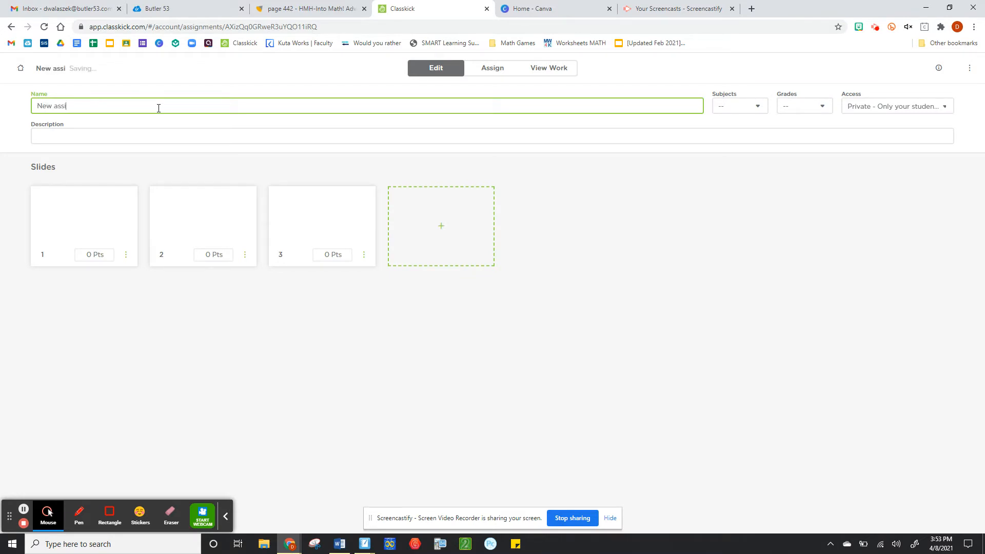
{"action": "key", "text": "BackSpace"}
{"action": "key", "text": "BackSpace"}
{"action": "type", "text": "men"}
{"action": "left_click", "coordinate": [872, 106]}
{"action": "left_click", "coordinate": [873, 128]}
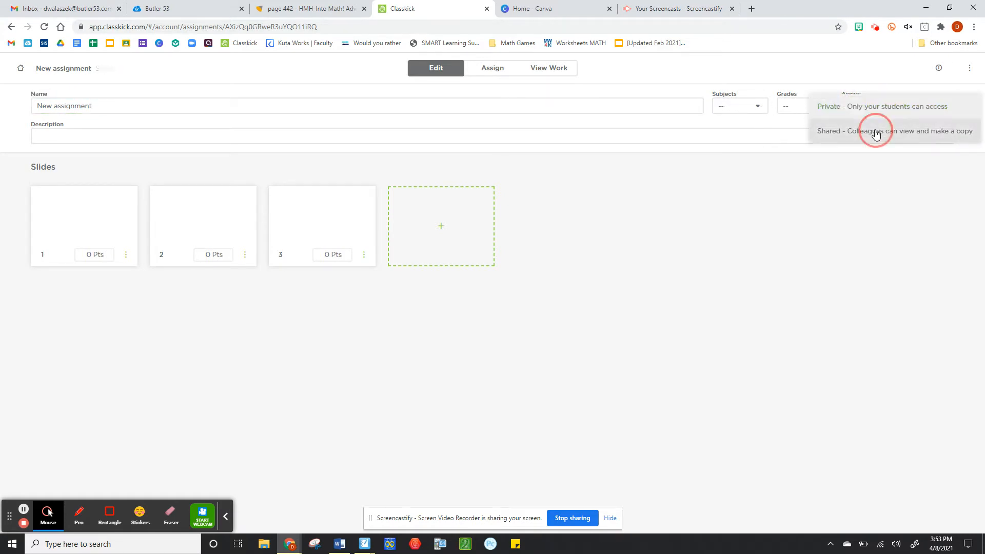
Open the first slide for editing and browse its available background designs
{"action": "left_click", "coordinate": [101, 214]}
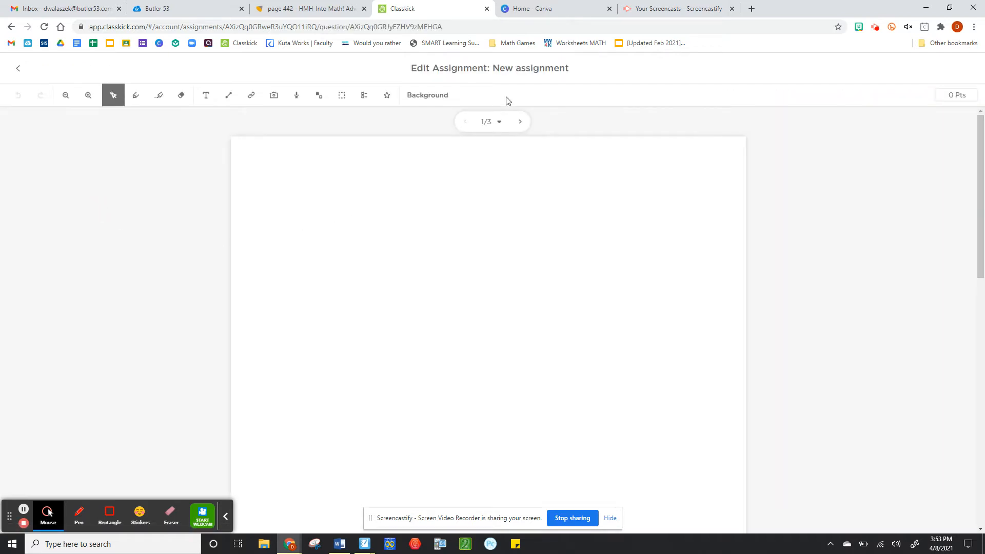
{"action": "left_click", "coordinate": [425, 96]}
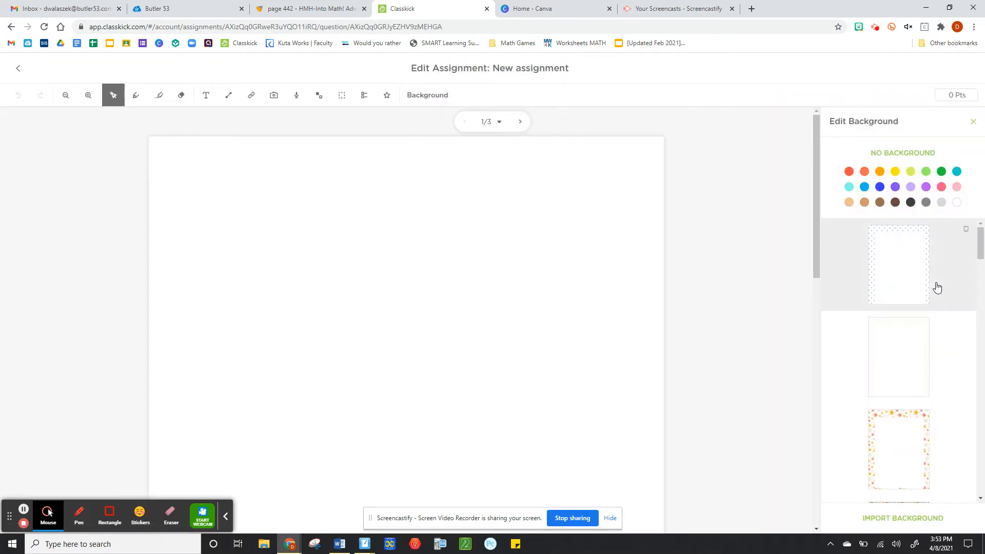
{"action": "scroll", "coordinate": [903, 285], "scroll_direction": "down", "scroll_amount": 5}
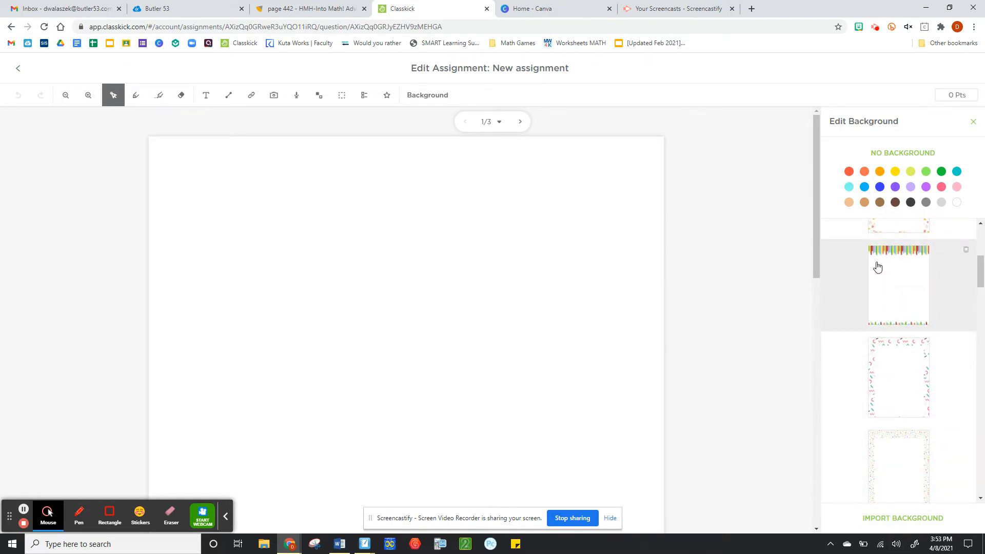
{"action": "scroll", "coordinate": [877, 266], "scroll_direction": "up", "scroll_amount": 5}
{"action": "scroll", "coordinate": [877, 267], "scroll_direction": "down", "scroll_amount": 10}
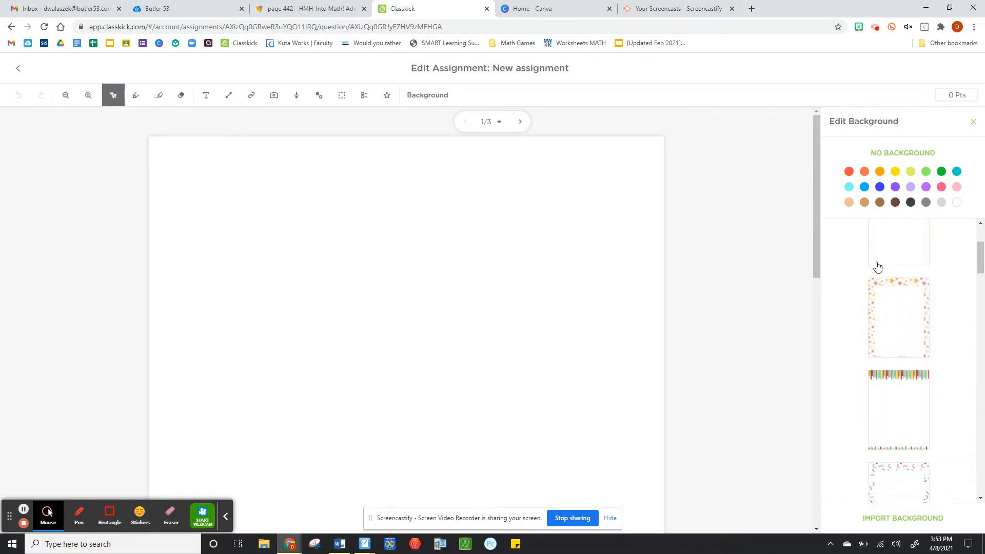
{"action": "scroll", "coordinate": [877, 267], "scroll_direction": "down", "scroll_amount": 8}
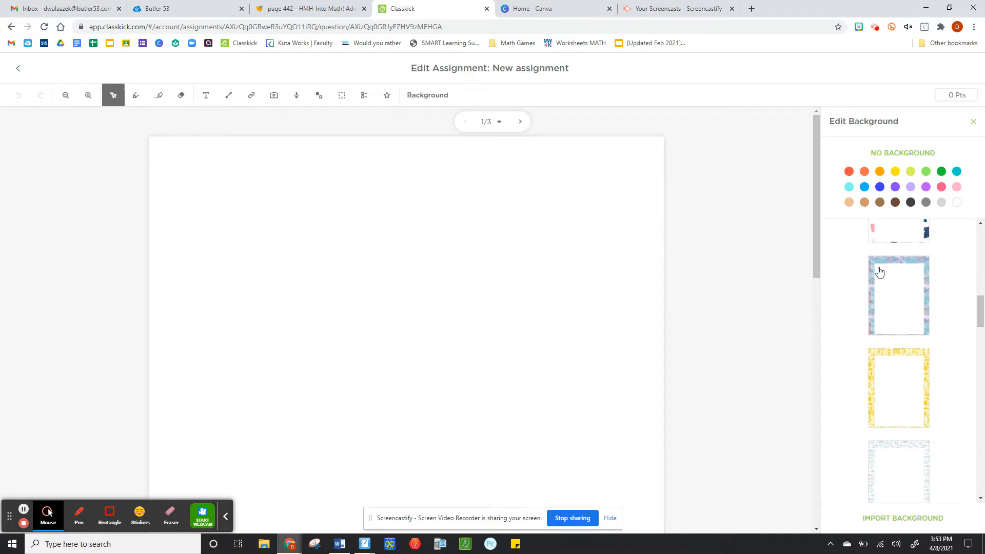
{"action": "scroll", "coordinate": [882, 277], "scroll_direction": "down", "scroll_amount": 6}
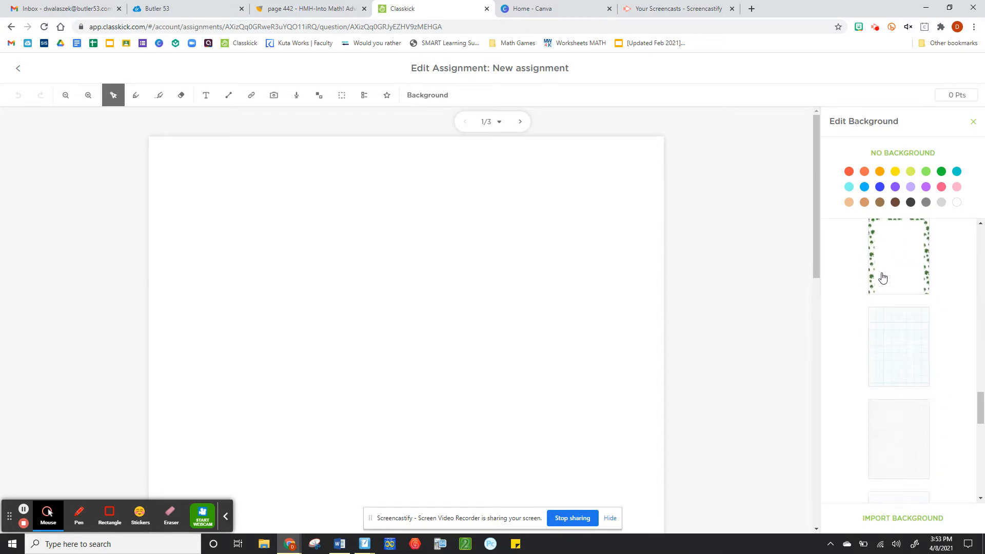
Try the two-column chart, green ticket, lined, grid, blue graph paper and shamrock border backgrounds on the first slide
{"action": "left_click", "coordinate": [896, 302]}
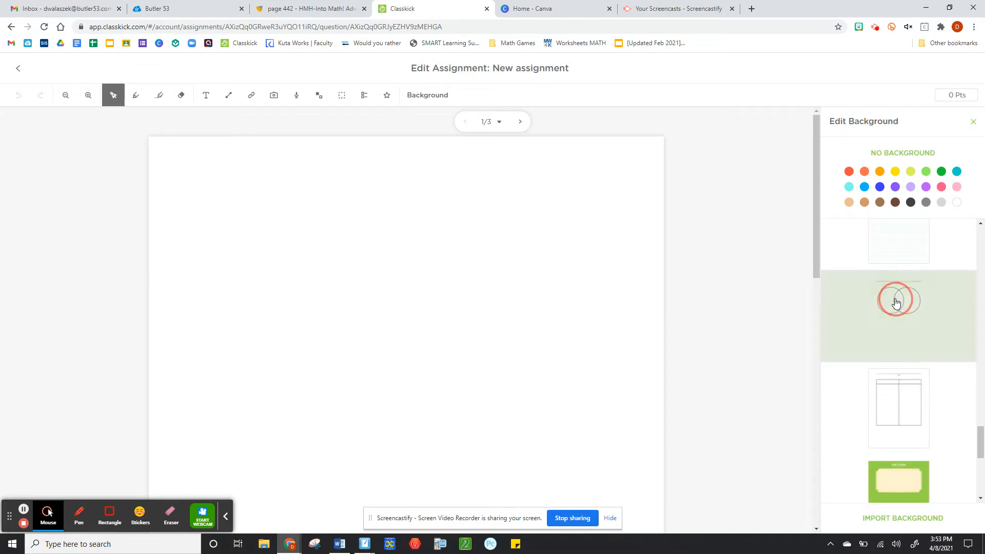
{"action": "left_click", "coordinate": [925, 407]}
{"action": "scroll", "coordinate": [584, 286], "scroll_direction": "down", "scroll_amount": 2}
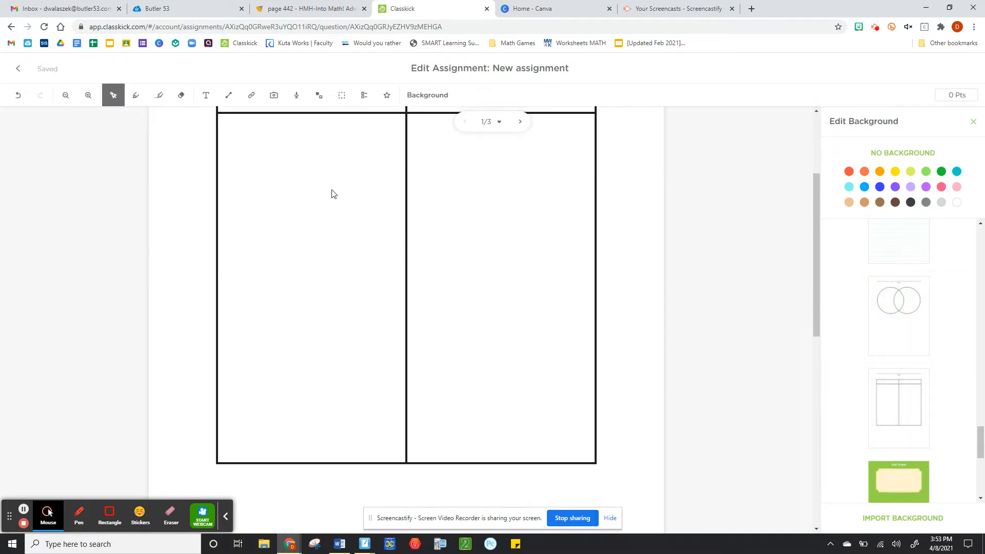
{"action": "left_click", "coordinate": [896, 479]}
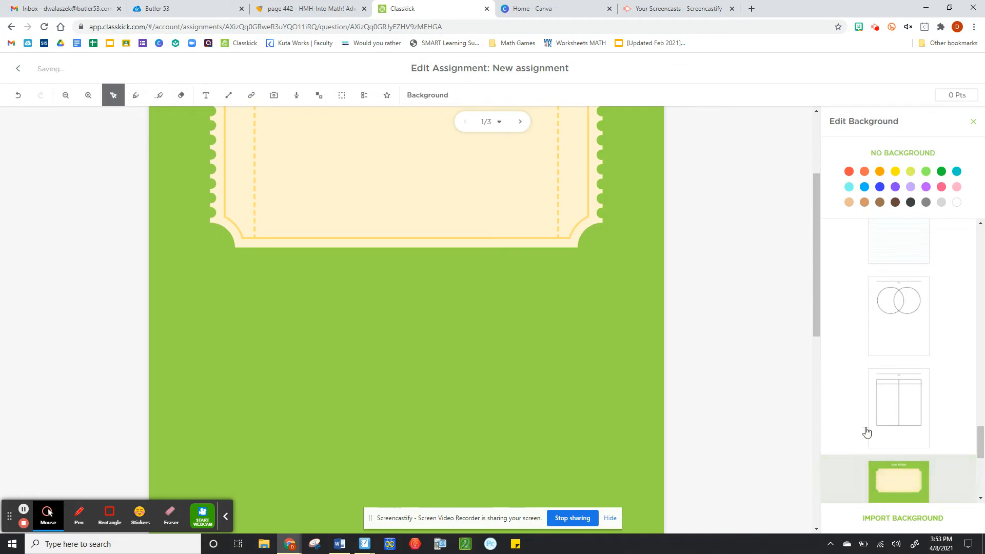
{"action": "left_click", "coordinate": [907, 254]}
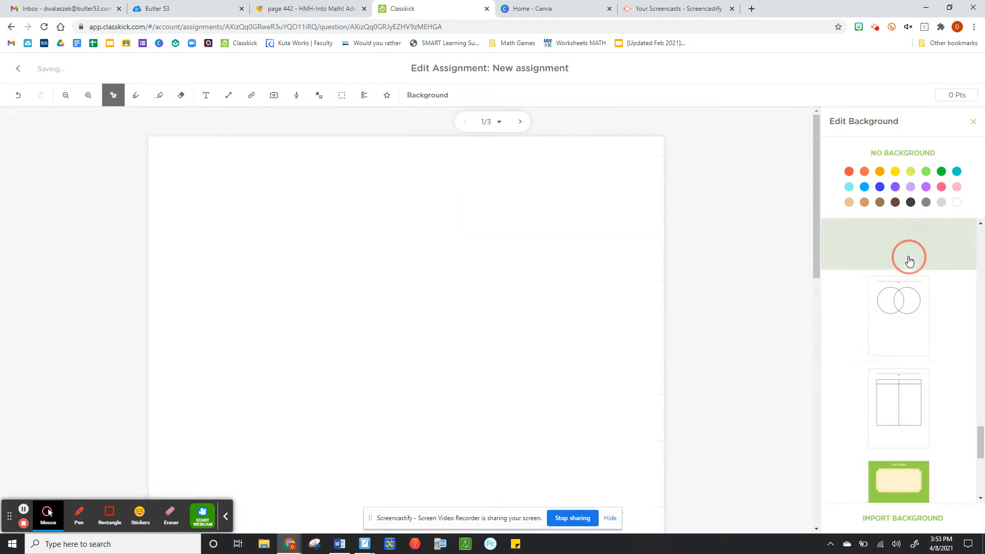
{"action": "scroll", "coordinate": [907, 263], "scroll_direction": "up", "scroll_amount": 3}
{"action": "left_click", "coordinate": [906, 261]}
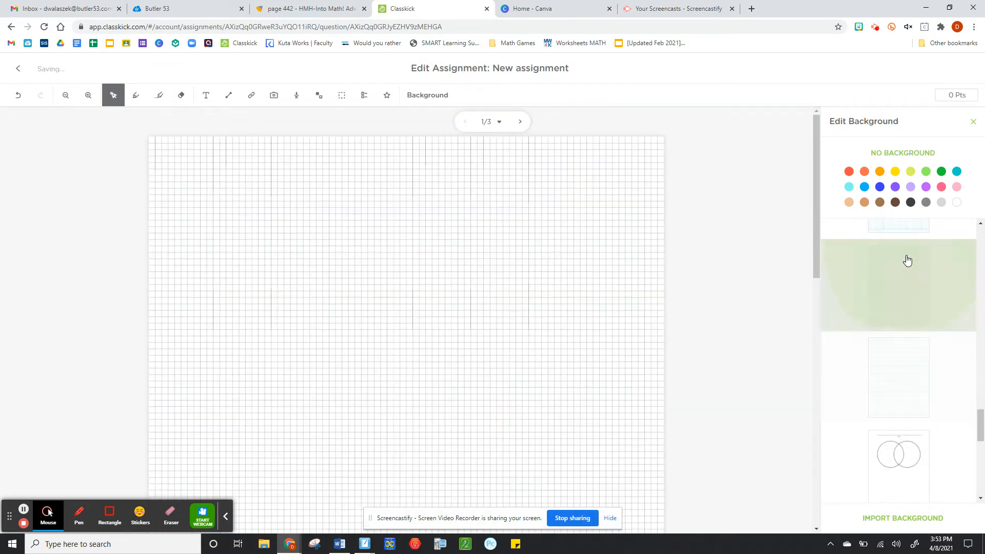
{"action": "scroll", "coordinate": [907, 261], "scroll_direction": "up", "scroll_amount": 2}
{"action": "left_click", "coordinate": [907, 359]}
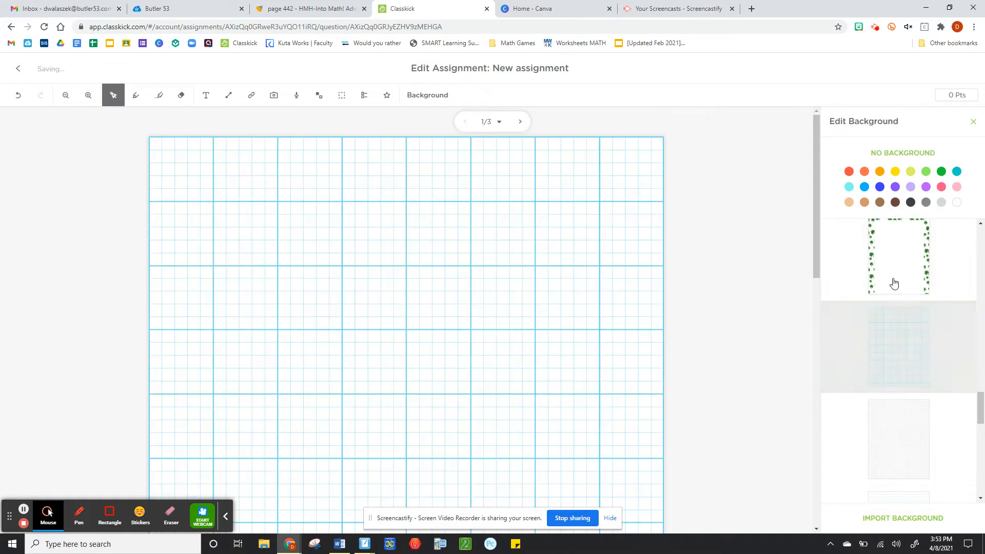
{"action": "left_click", "coordinate": [894, 255]}
Apply the light green chevron border background to the first slide
{"action": "scroll", "coordinate": [893, 257], "scroll_direction": "down", "scroll_amount": 5}
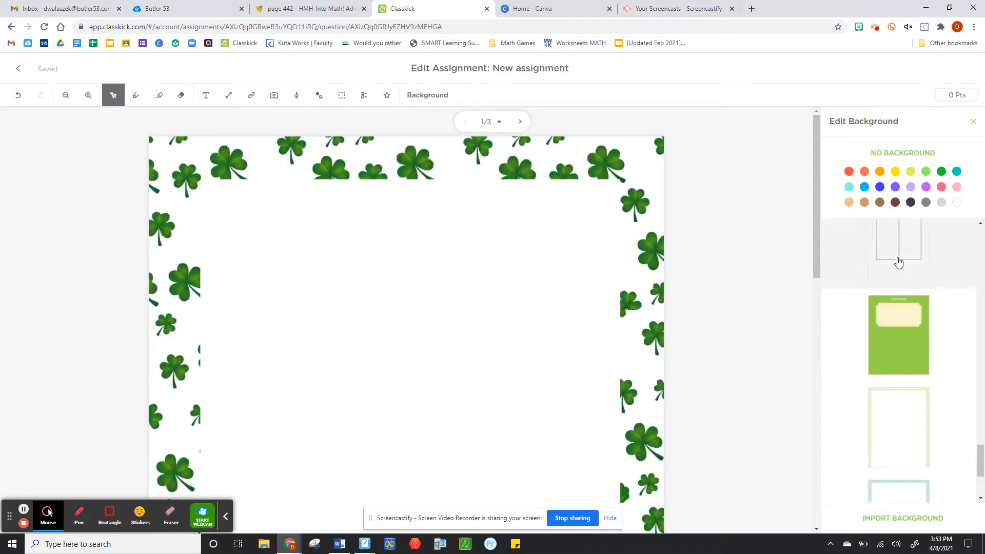
{"action": "left_click", "coordinate": [897, 289]}
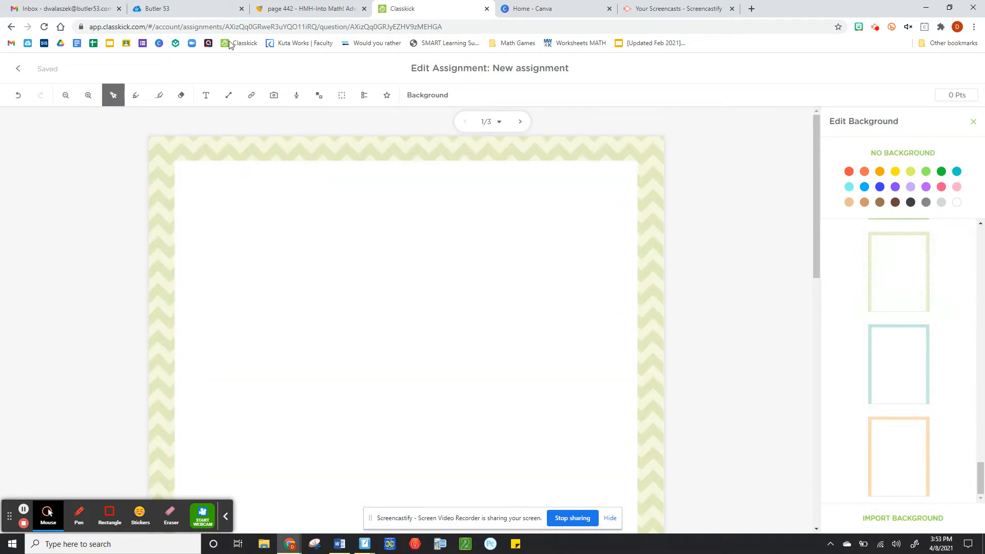
Add a text box reading "Friday 4/9" in the upper-left corner of the slide, just inside the border
{"action": "left_click", "coordinate": [208, 102]}
{"action": "left_click", "coordinate": [198, 172]}
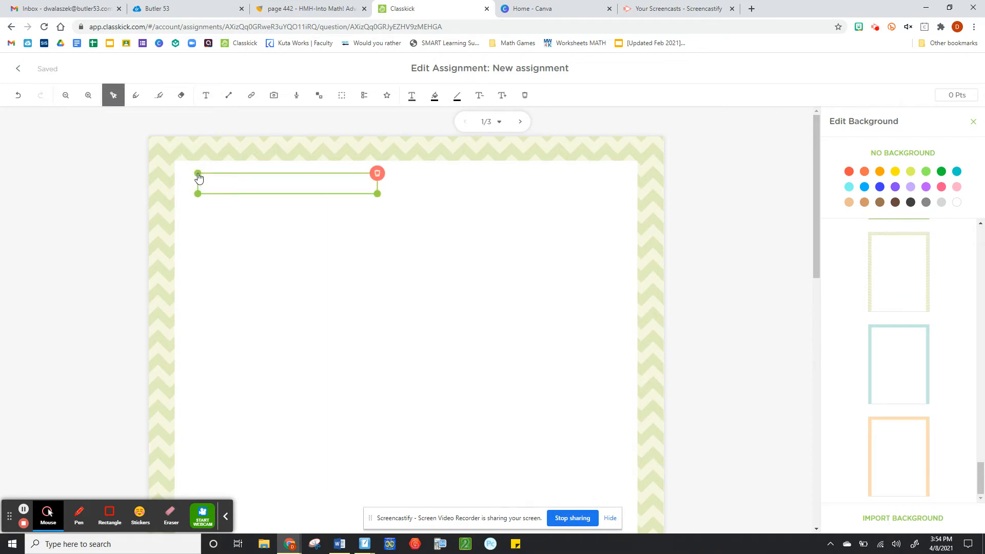
{"action": "type", "text": "Friday 4/9"}
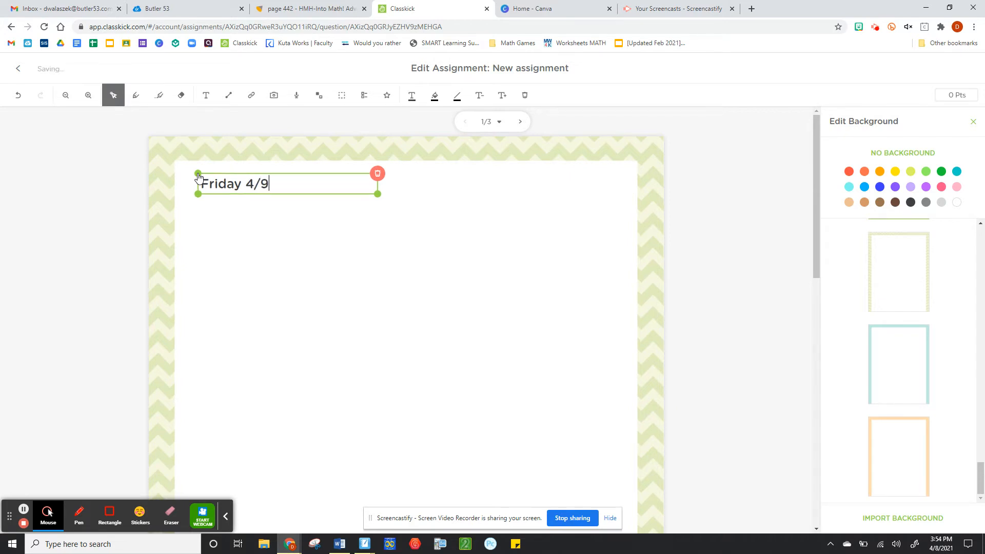
{"action": "left_click", "coordinate": [233, 230]}
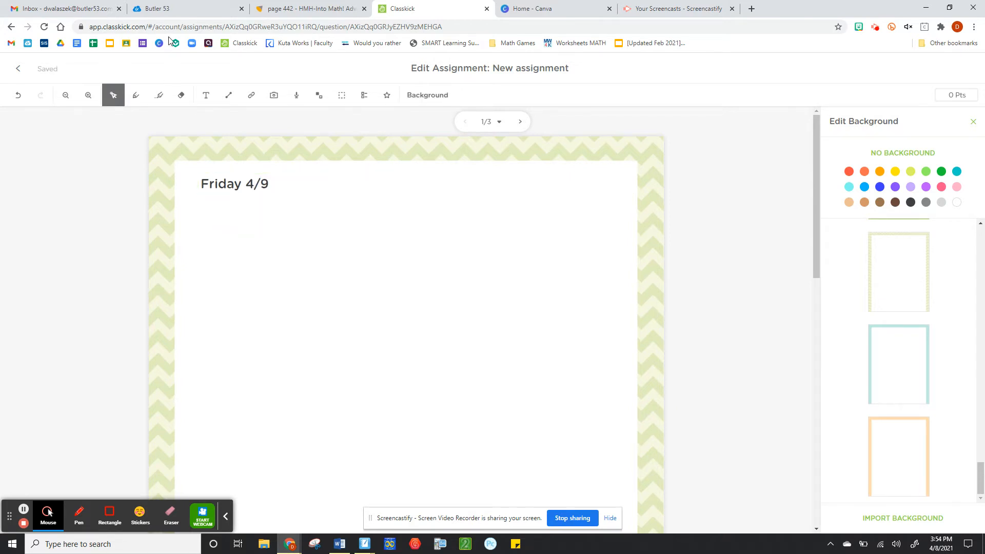
Add a text box below the date with the question "1.) What color is the sky?"
{"action": "left_click", "coordinate": [205, 95]}
{"action": "left_click", "coordinate": [208, 221]}
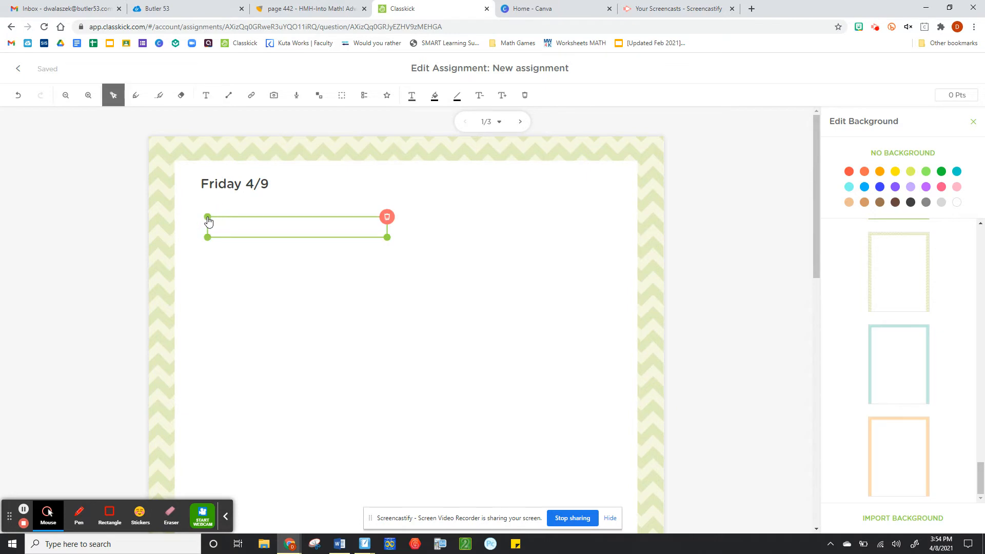
{"action": "type", "text": "1.) What color is the "}
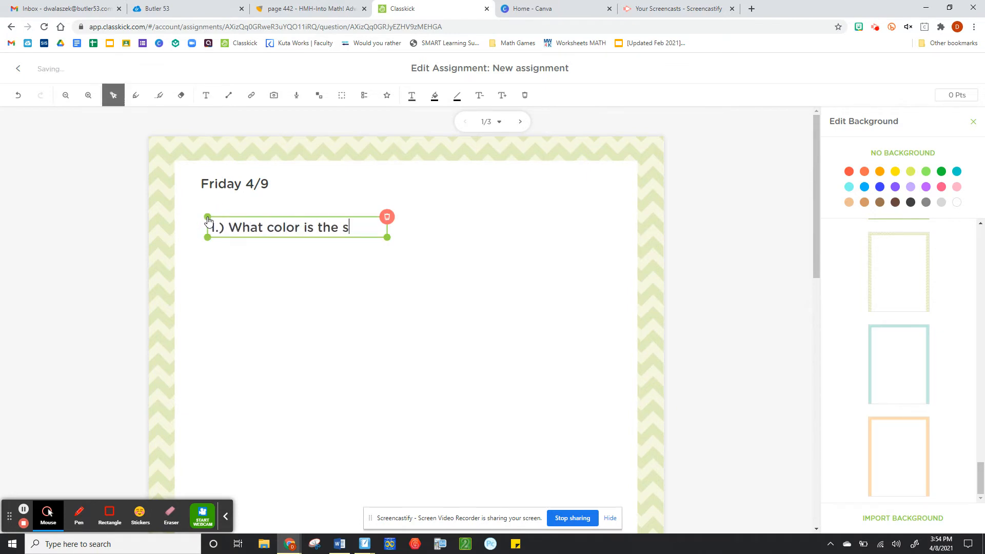
{"action": "type", "text": "sky?"}
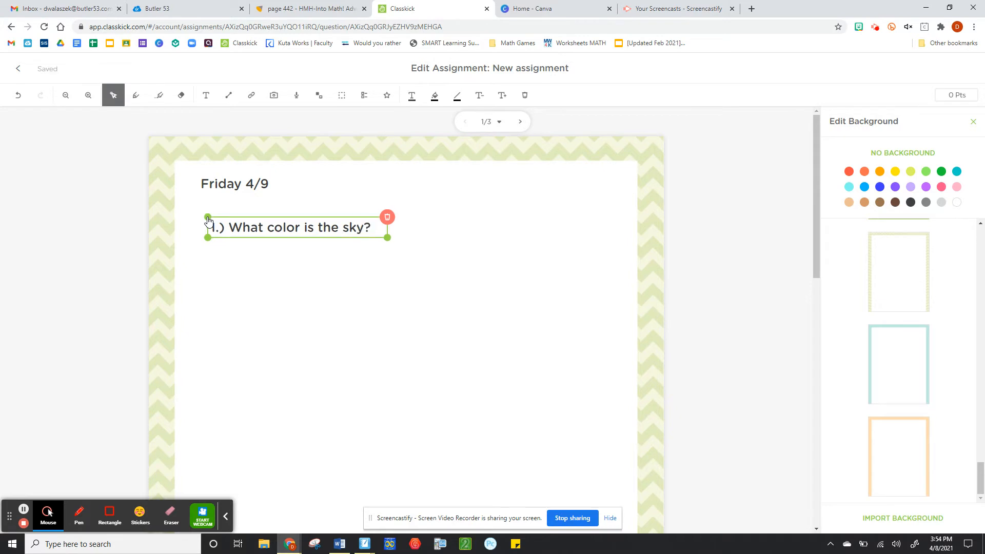
{"action": "left_click", "coordinate": [246, 255]}
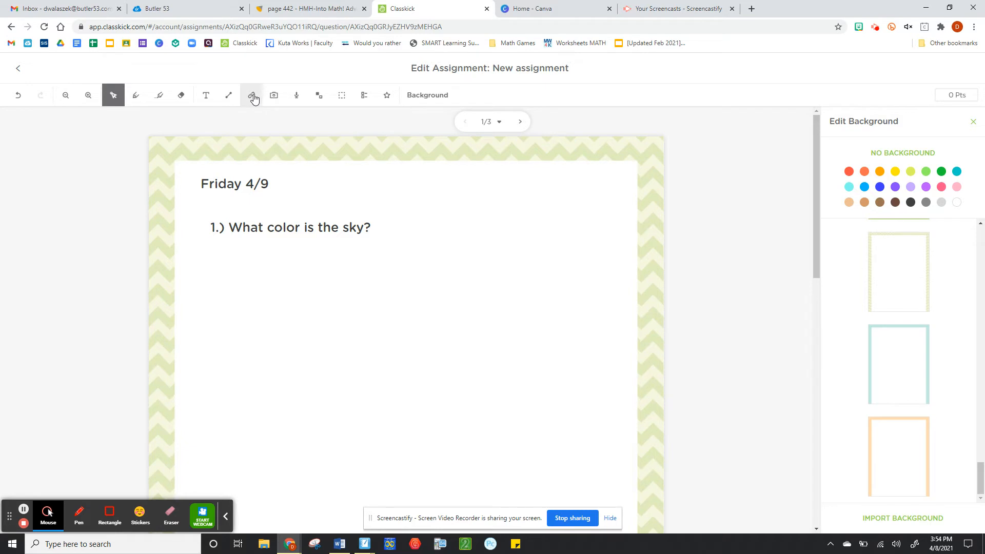
Insert a fill-in-the-blank box beside the sky question and align it with the question text
{"action": "left_click", "coordinate": [342, 95]}
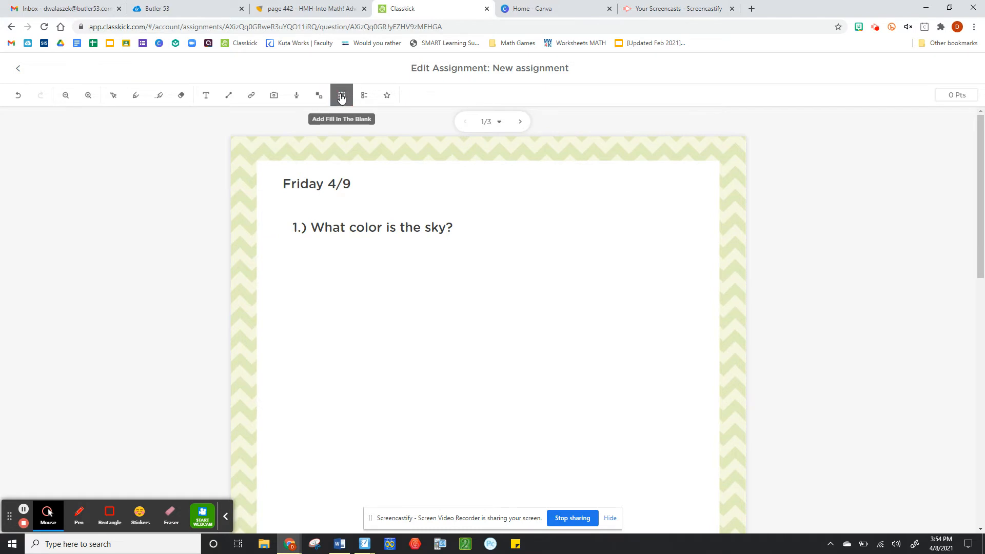
{"action": "left_click", "coordinate": [470, 222]}
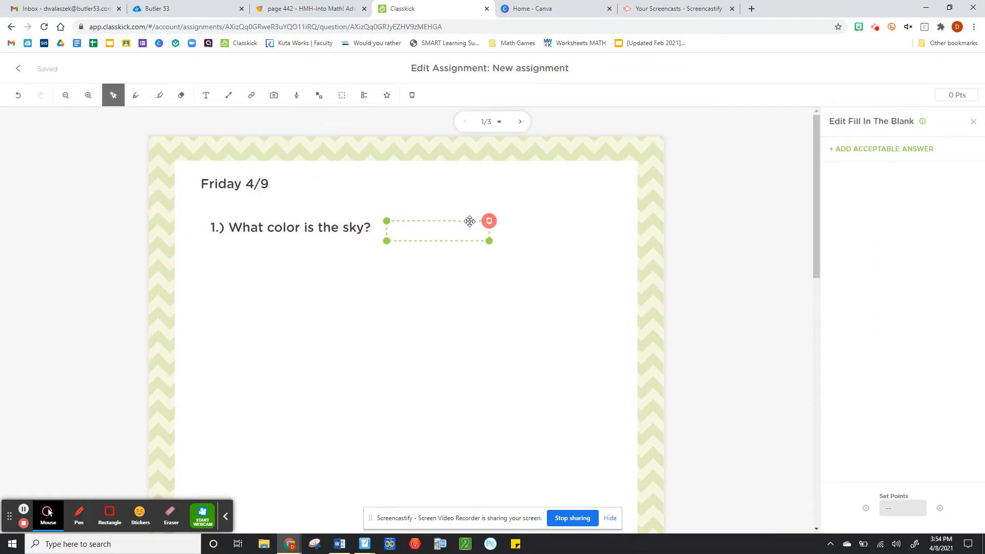
{"action": "left_click", "coordinate": [428, 214]}
{"action": "mouse_move", "coordinate": [429, 214]}
{"action": "left_mouse_down"}
{"action": "mouse_move", "coordinate": [437, 204]}
{"action": "mouse_move", "coordinate": [423, 218]}
{"action": "left_mouse_up"}
Give the sky question's blank the acceptable answers "blue" and "Blue" and make it worth 1 point
{"action": "left_click", "coordinate": [880, 148]}
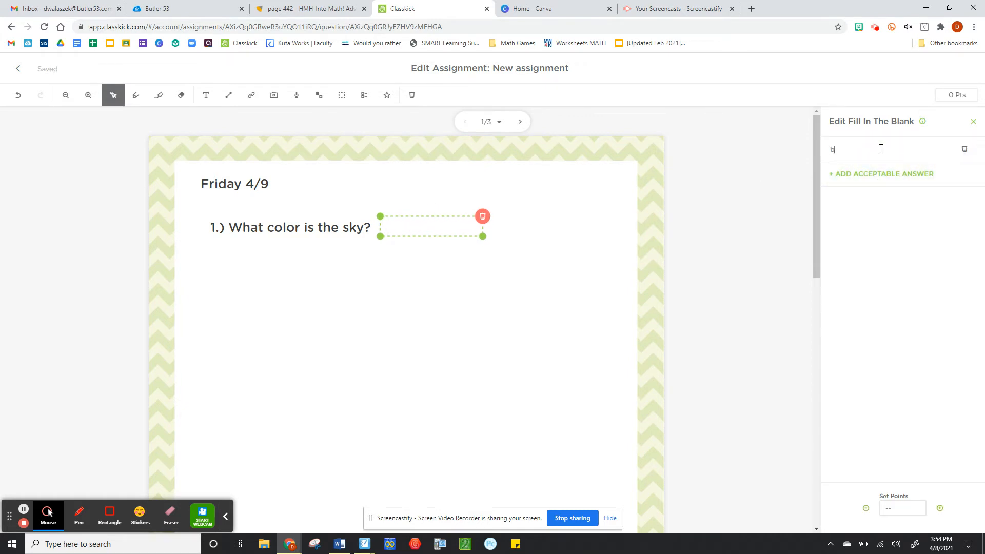
{"action": "key", "text": "Return"}
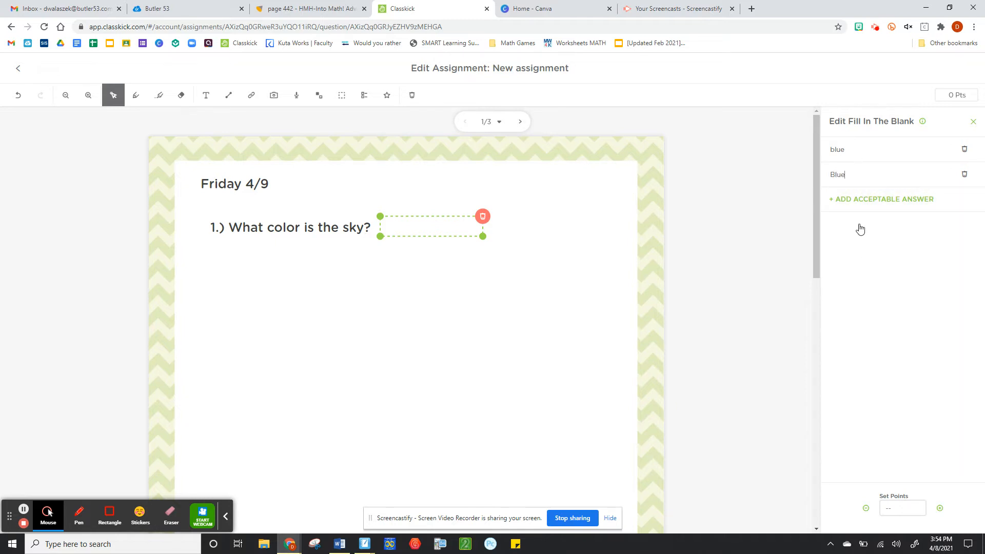
{"action": "left_click", "coordinate": [940, 509]}
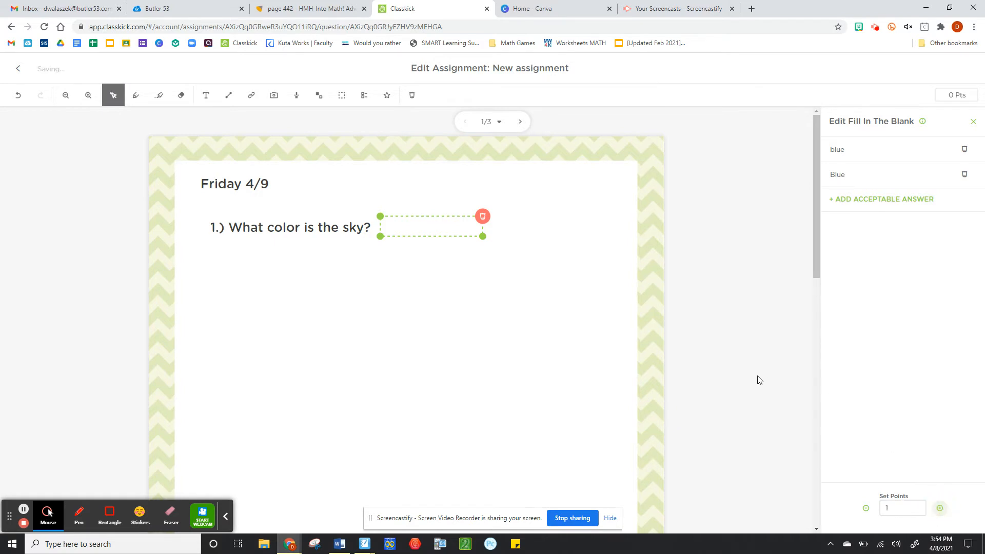
{"action": "left_click", "coordinate": [690, 289]}
Add a text box under question 1 reading "2.) What sound does a dog make?" followed by two line breaks
{"action": "left_click", "coordinate": [205, 96]}
{"action": "left_click", "coordinate": [295, 257]}
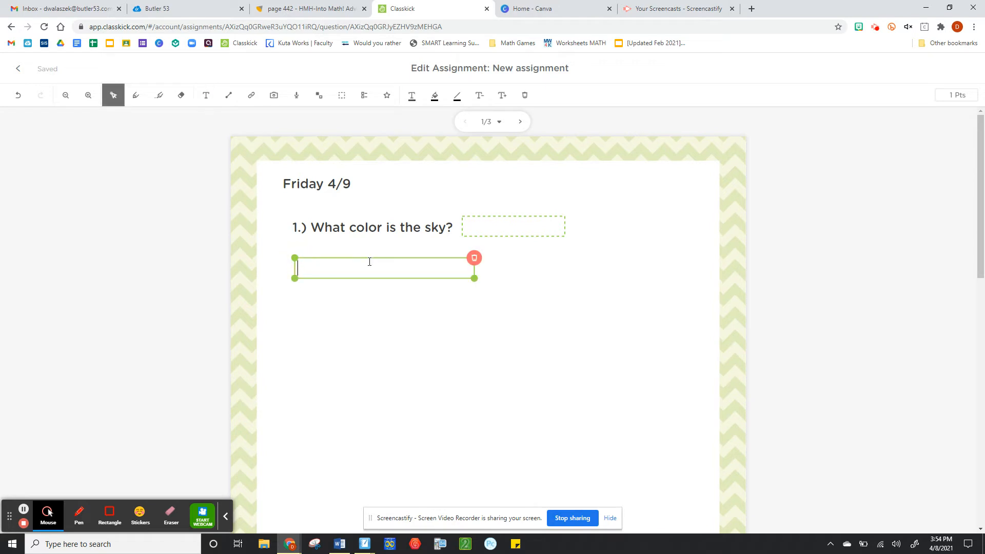
{"action": "type", "text": "2.) What sound"}
{"action": "key", "text": "BackSpace"}
{"action": "type", "text": "sound does a"}
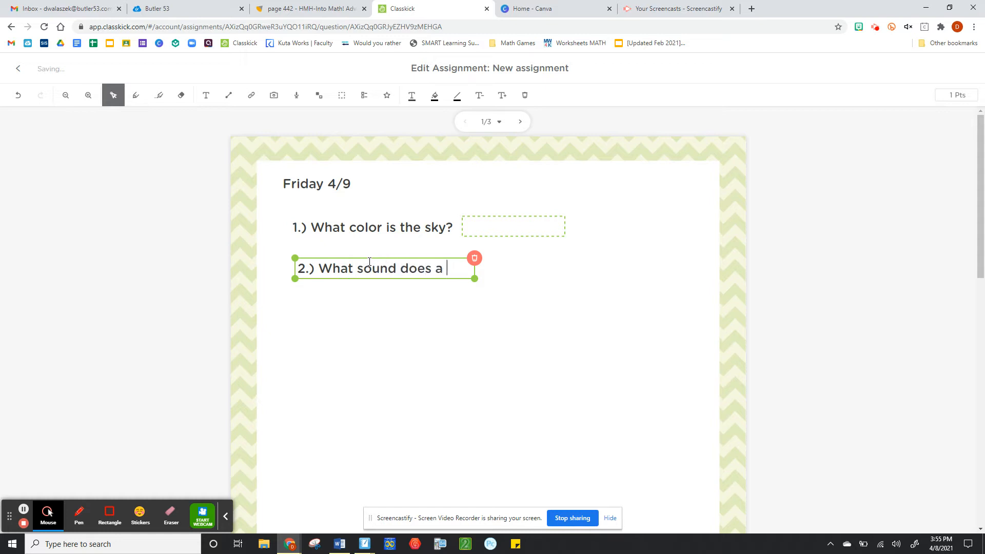
{"action": "type", "text": " dog make?"}
{"action": "key", "text": "Return"}
{"action": "key", "text": "Return"}
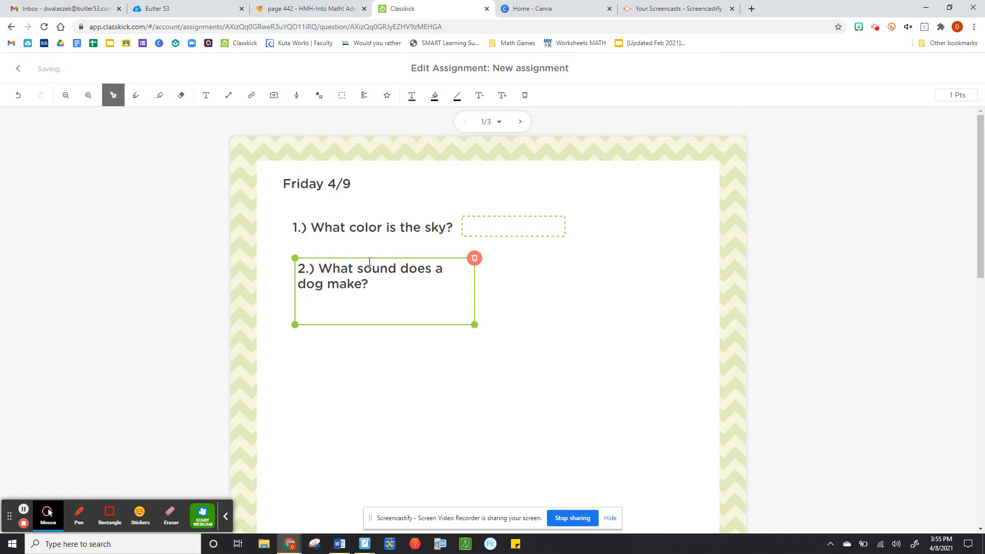
Add the answer choices "a.) woof", "b.) meow", "c) moo" and "d) yay" on separate lines below the dog question
{"action": "type", "text": "a.) woof"}
{"action": "key", "text": "Return"}
{"action": "type", "text": "b.) meow"}
{"action": "key", "text": "Return"}
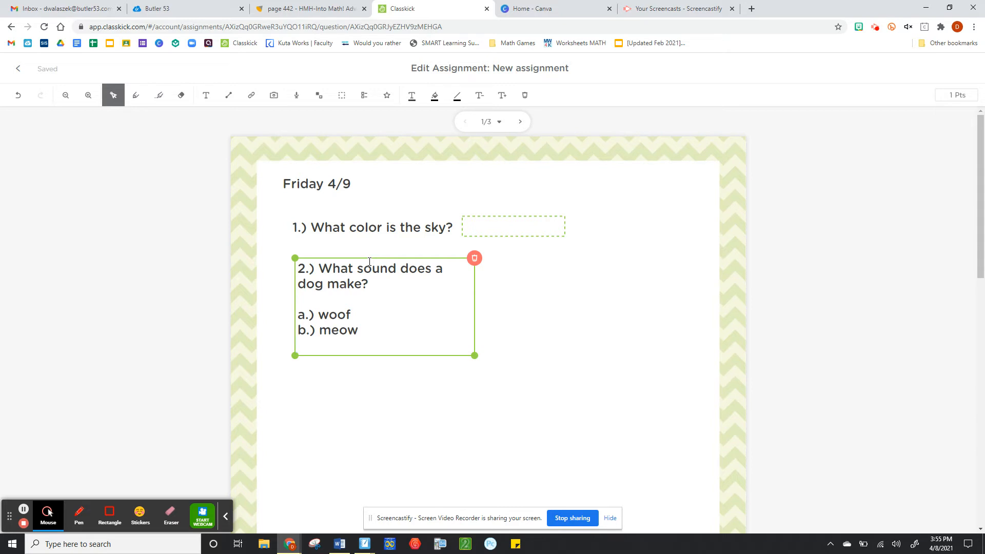
{"action": "type", "text": "c) moo"}
{"action": "key", "text": "Return"}
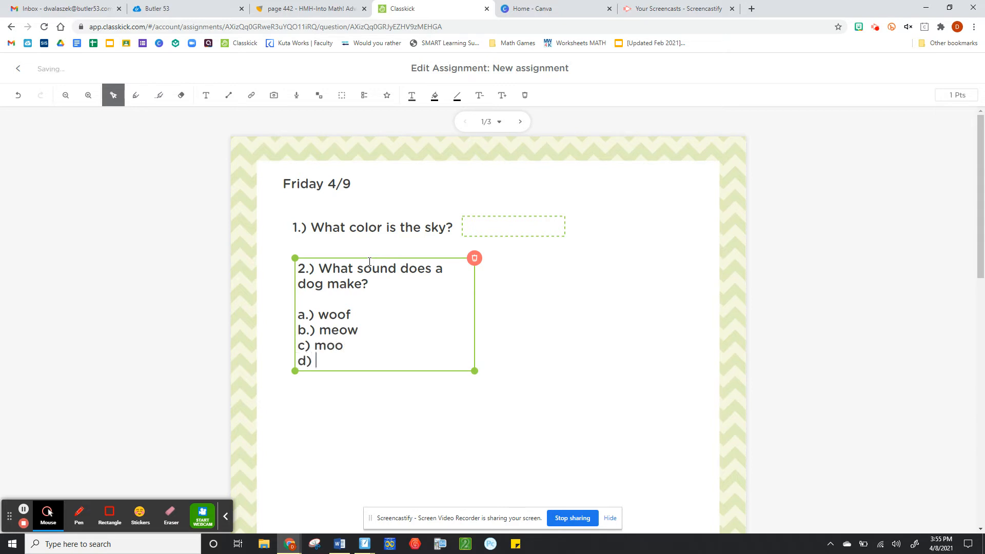
{"action": "type", "text": "d) yay"}
Insert a multiple choice item with correct answer A worth 1 point and place it beside the dog question's answer choices
{"action": "left_click", "coordinate": [365, 97]}
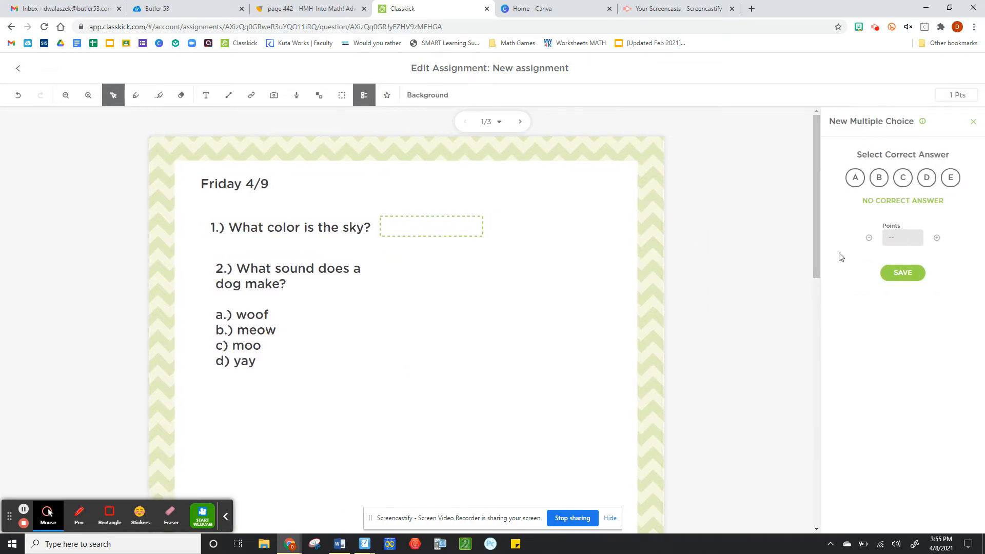
{"action": "left_click", "coordinate": [854, 177]}
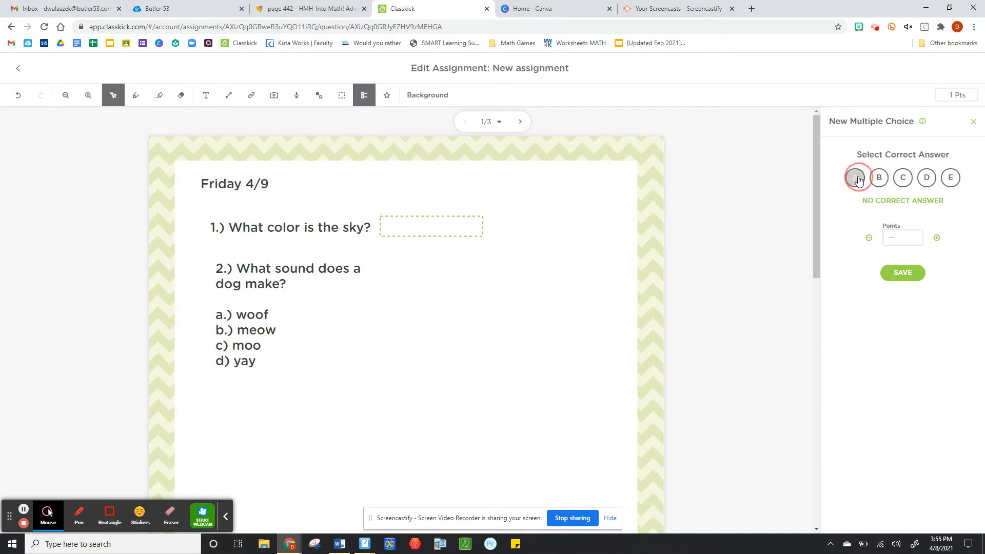
{"action": "left_click", "coordinate": [936, 238]}
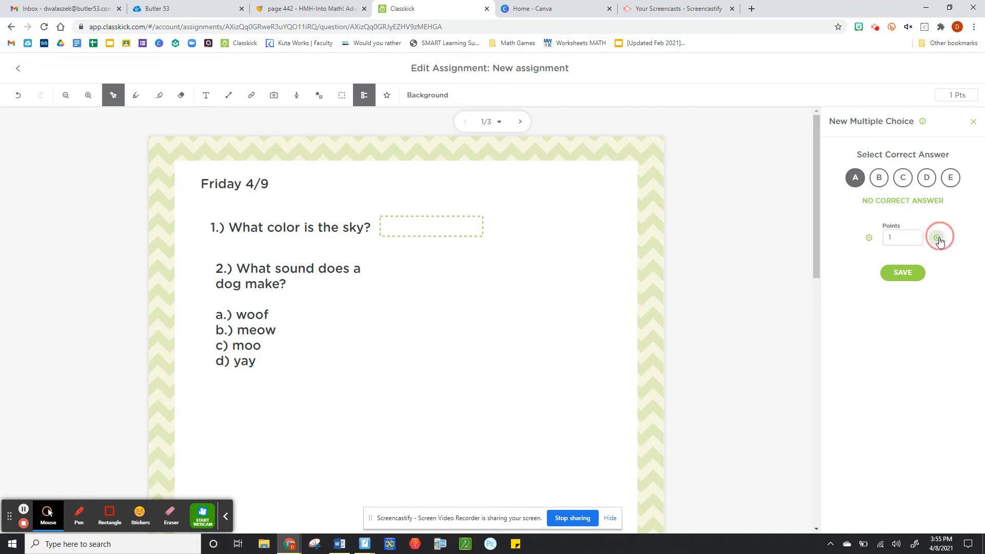
{"action": "left_click", "coordinate": [903, 272]}
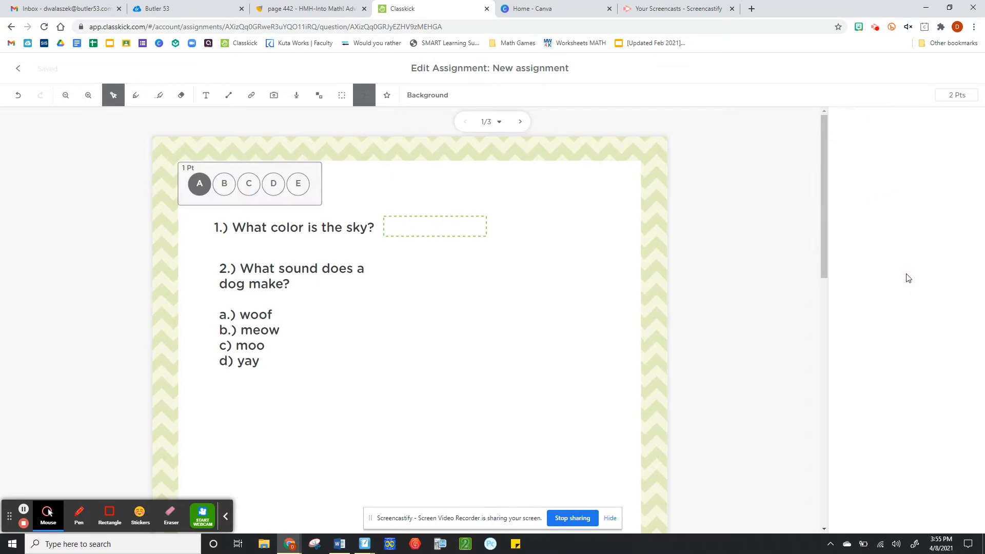
{"action": "left_click_drag", "start_coordinate": [347, 182], "coordinate": [486, 312]}
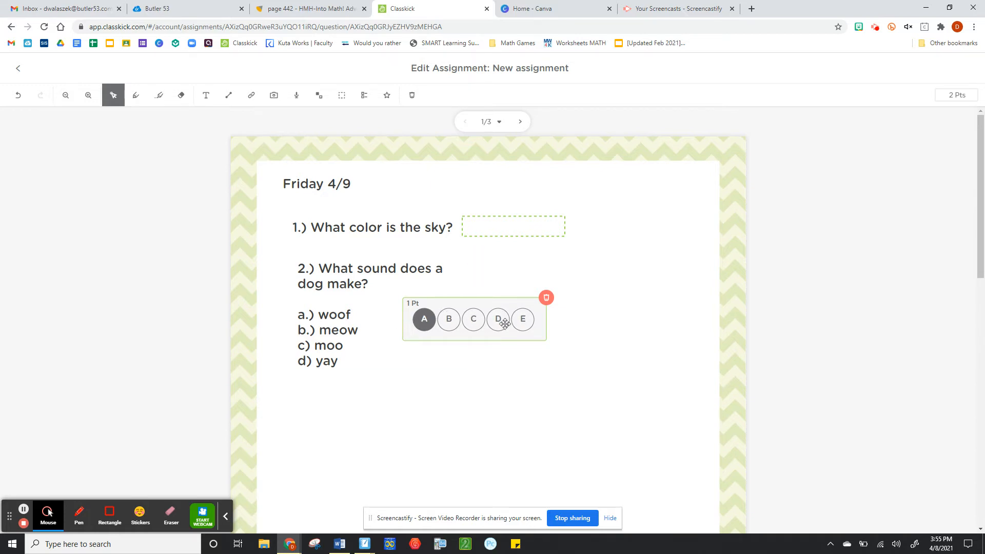
{"action": "left_click", "coordinate": [437, 281]}
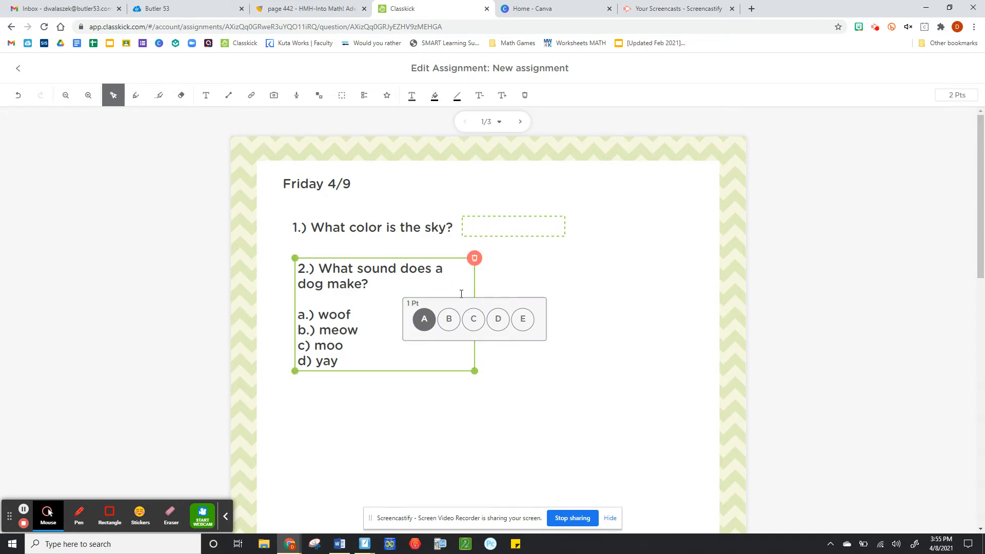
{"action": "left_click", "coordinate": [536, 325]}
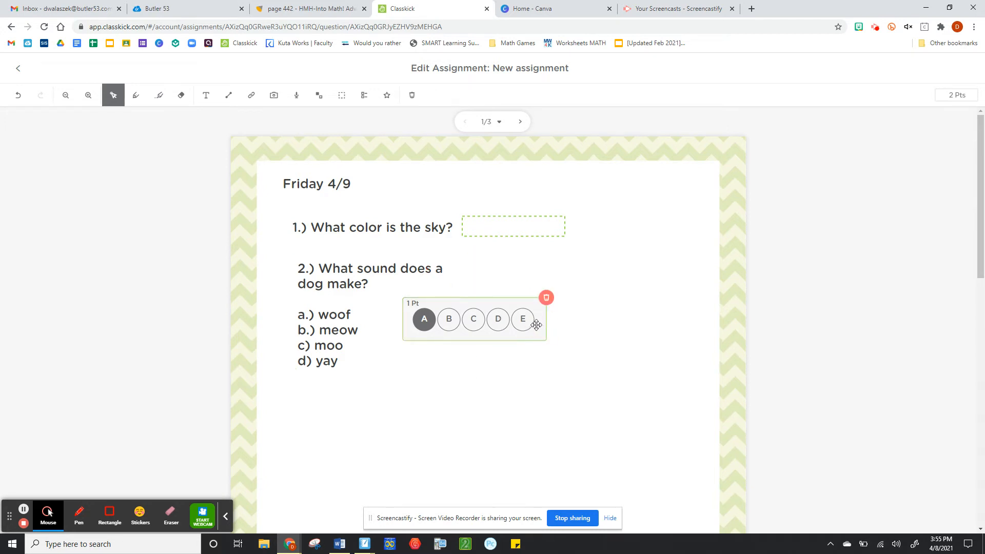
Delete all acceptable answers from the sky question's fill-in-the-blank box
{"action": "left_click", "coordinate": [498, 225]}
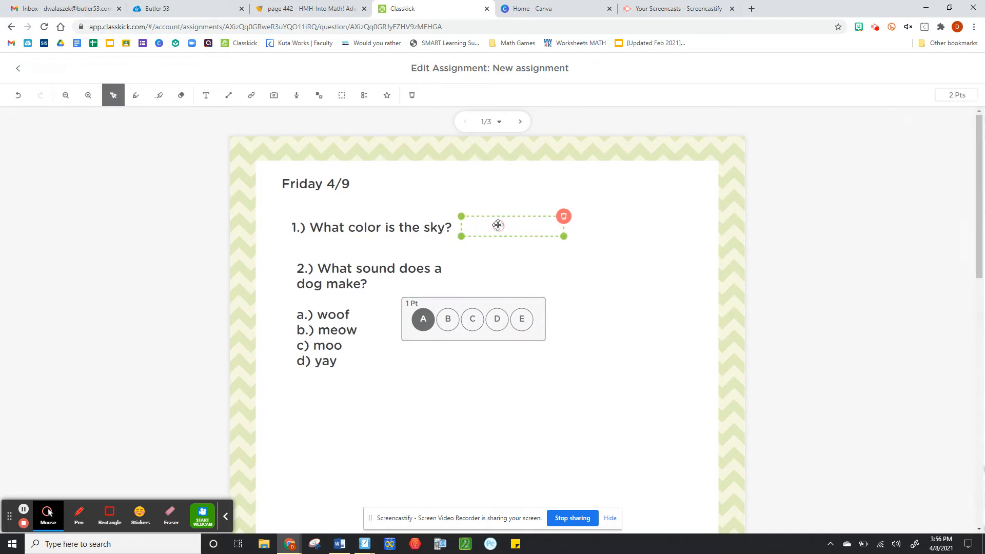
{"action": "left_click", "coordinate": [964, 150]}
{"action": "left_click", "coordinate": [964, 150]}
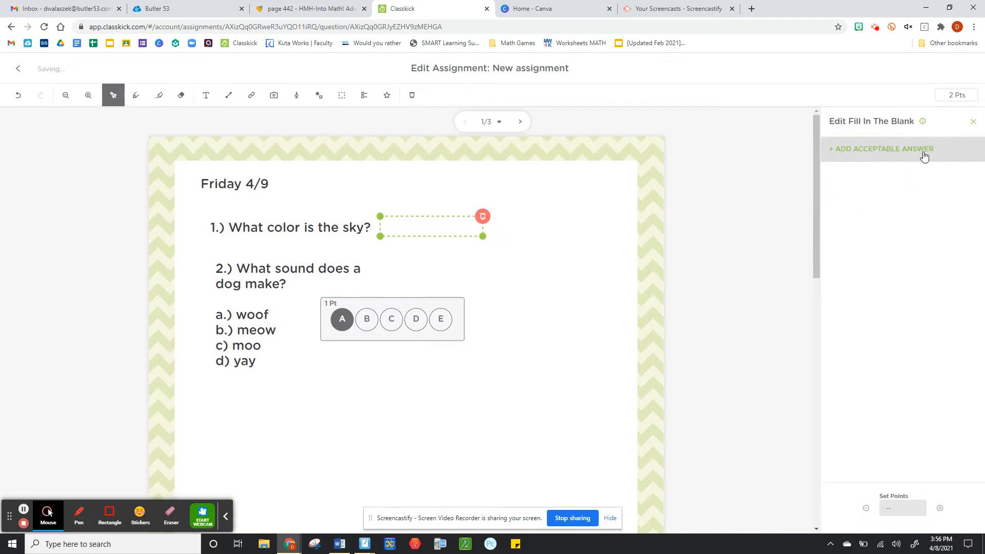
{"action": "left_click", "coordinate": [881, 149]}
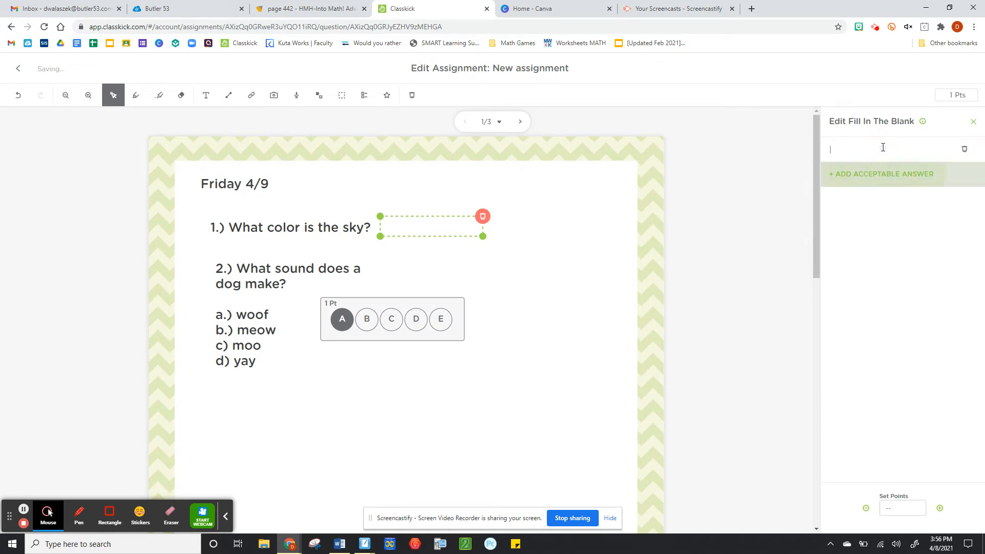
{"action": "left_click", "coordinate": [964, 149]}
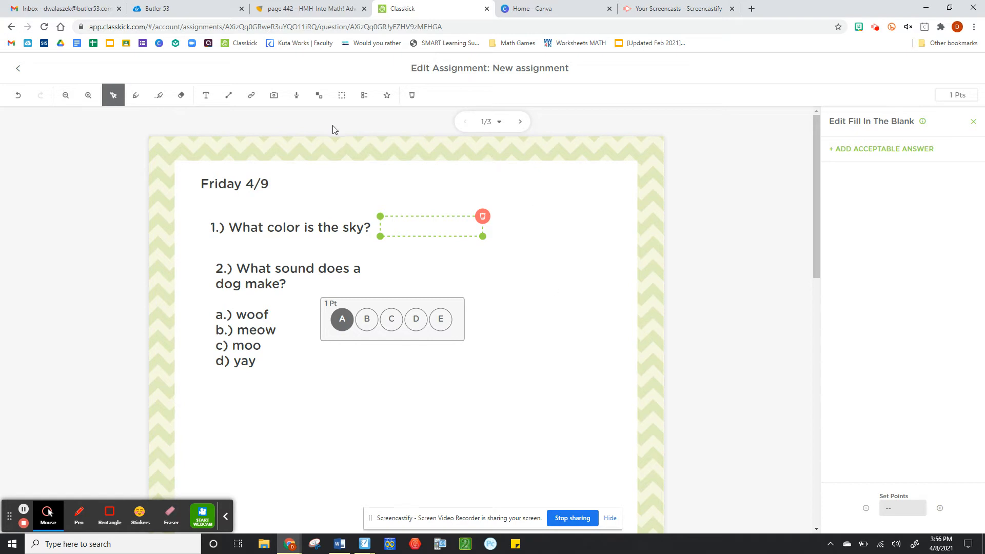
Leave the slide editor and assign "New assignment" to Sample Roster through the class code sharing option
{"action": "left_click", "coordinate": [23, 67]}
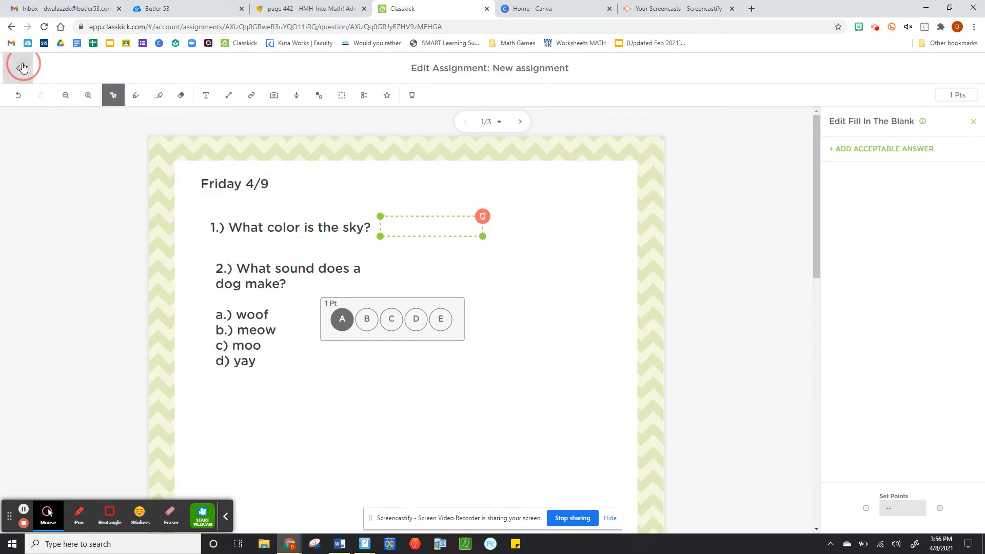
{"action": "left_click", "coordinate": [20, 68]}
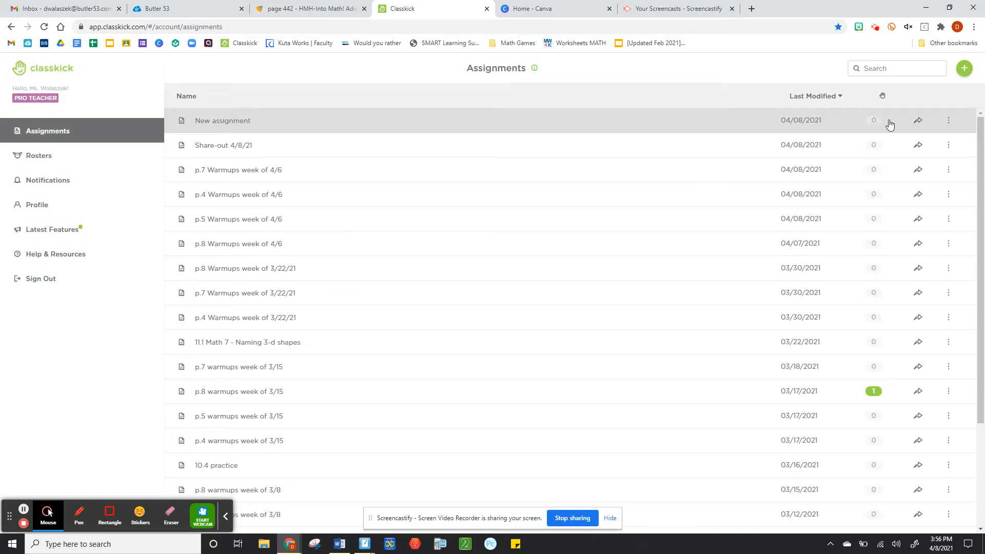
{"action": "left_click", "coordinate": [947, 122]}
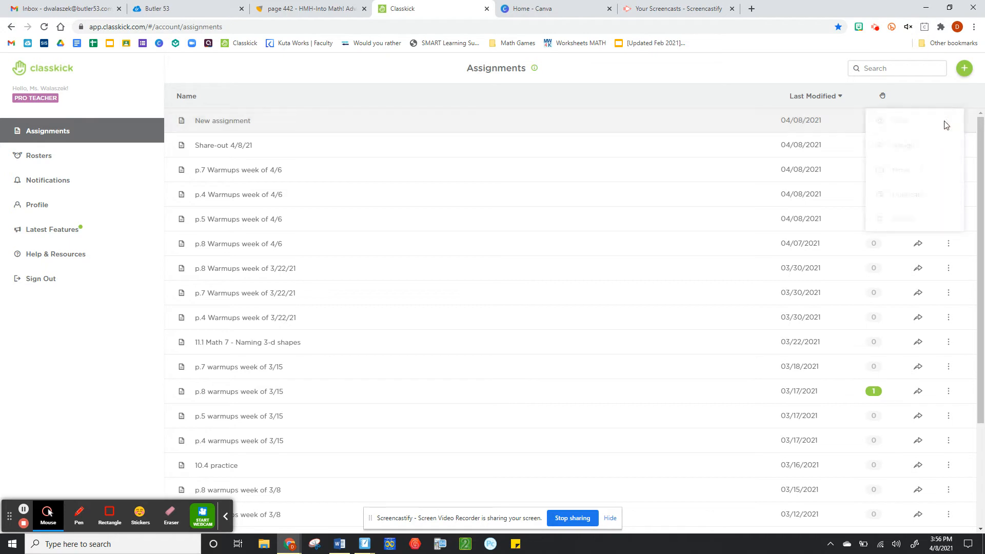
{"action": "left_click", "coordinate": [696, 100]}
{"action": "left_click", "coordinate": [918, 121]}
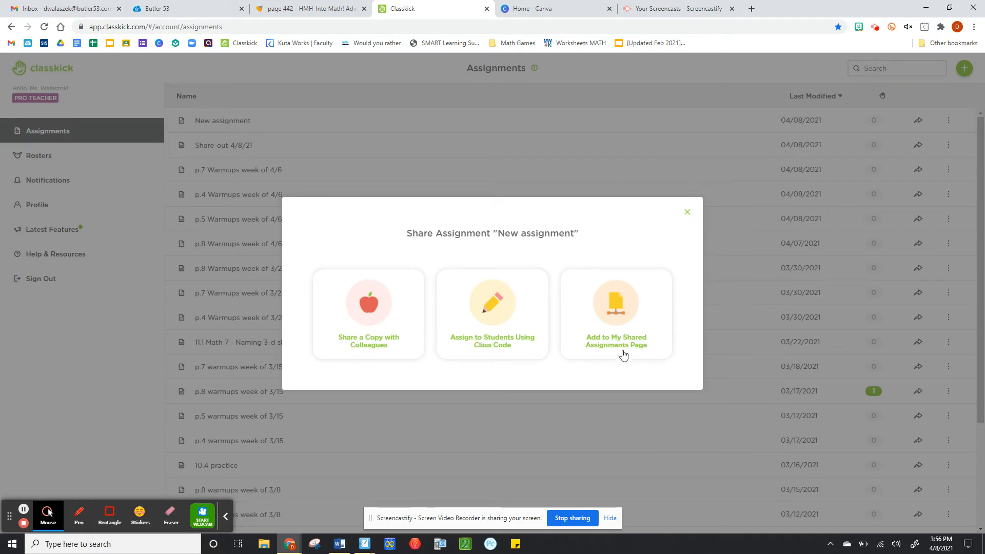
{"action": "left_click", "coordinate": [498, 302]}
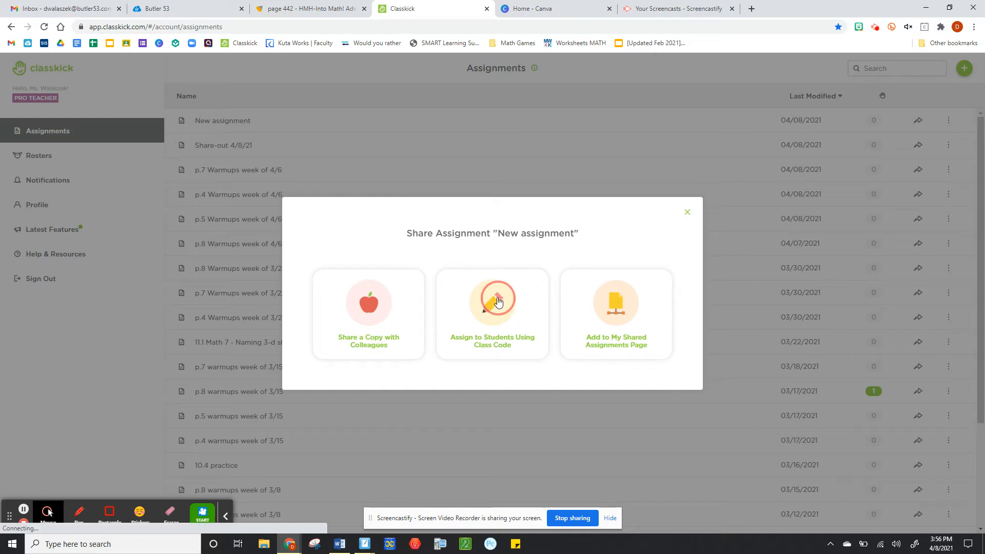
{"action": "left_click", "coordinate": [49, 121]}
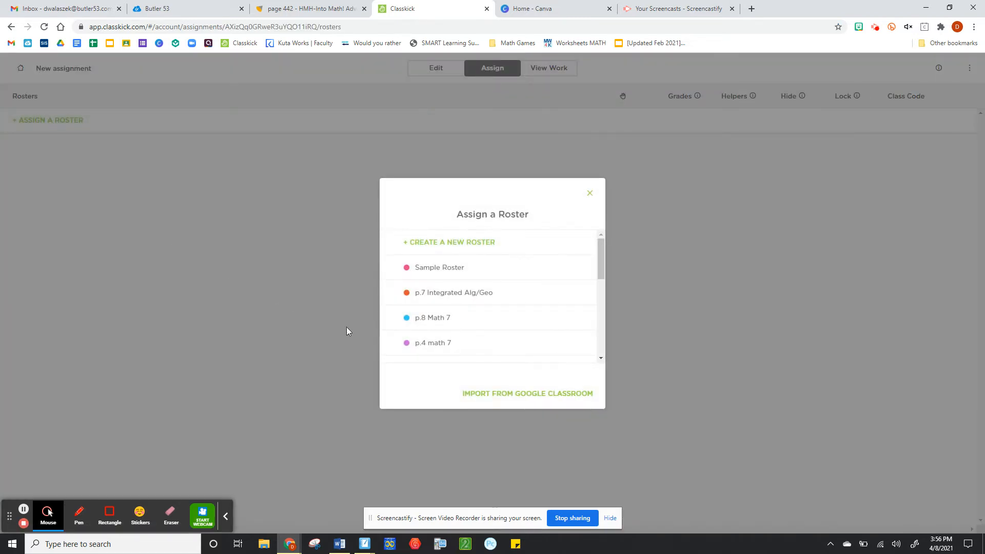
{"action": "left_click", "coordinate": [474, 271]}
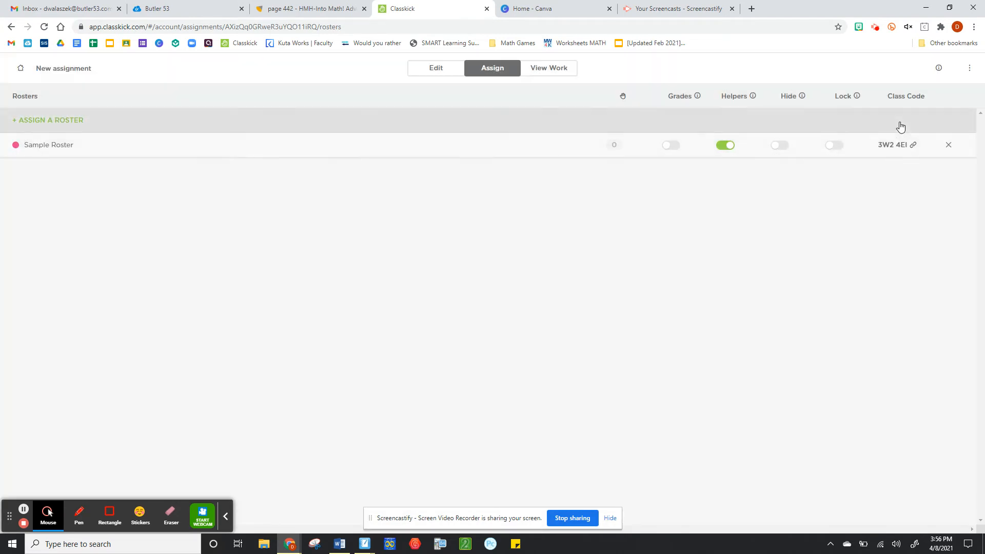
Turn on Grades for Sample Roster and view the roster's class code and login link
{"action": "left_click", "coordinate": [672, 149]}
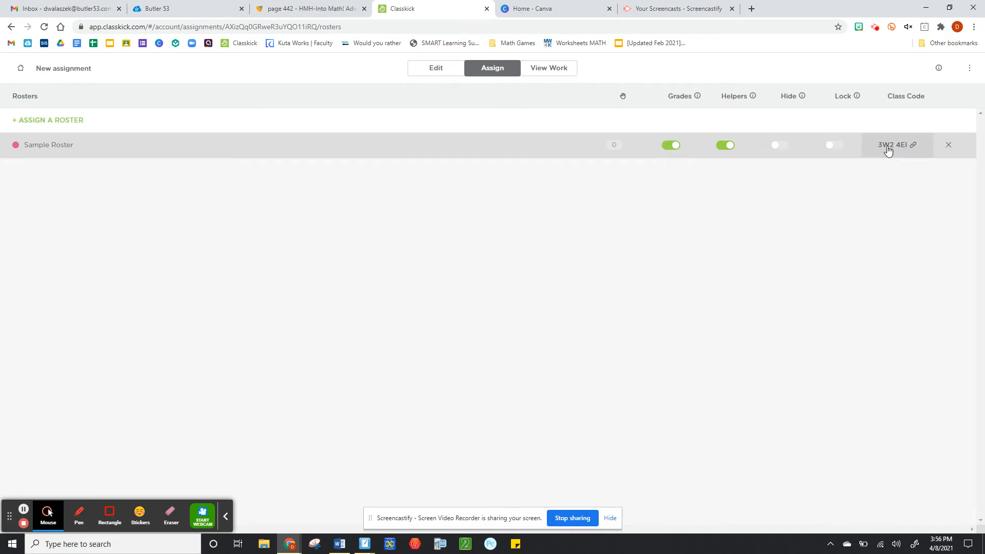
{"action": "left_click", "coordinate": [914, 147]}
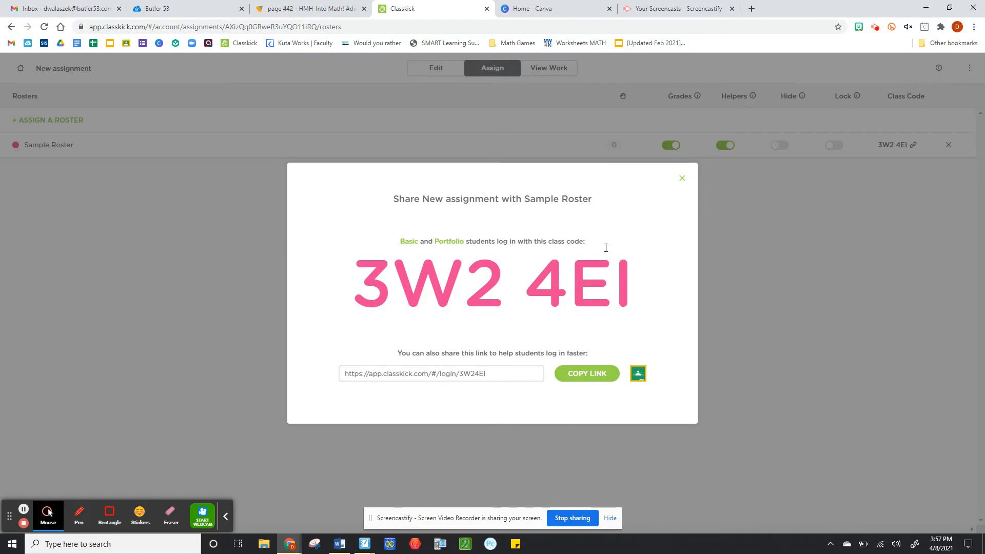
{"action": "left_click", "coordinate": [683, 180]}
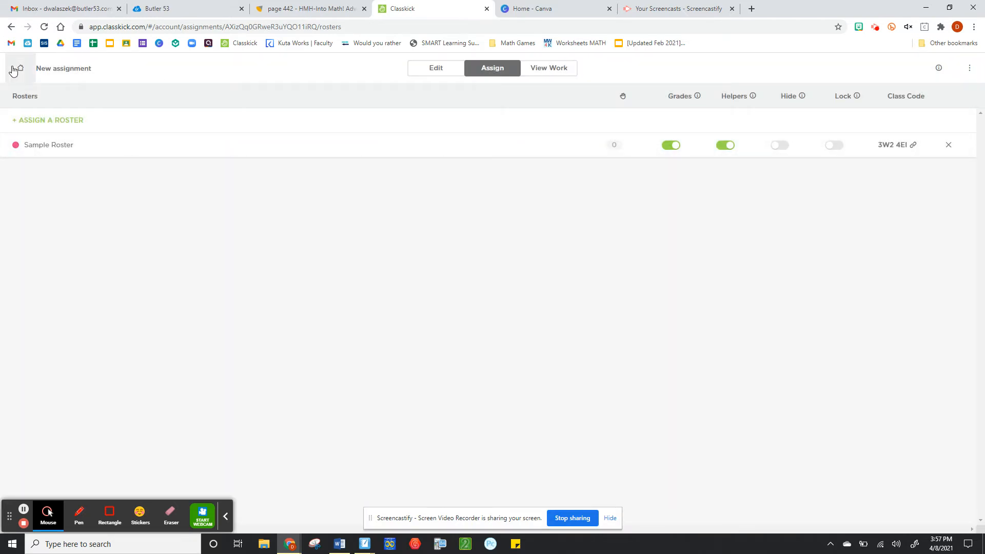
Return to the assignments list and open the student work for "p.4 warmups week of 3/15"
{"action": "left_click", "coordinate": [11, 69]}
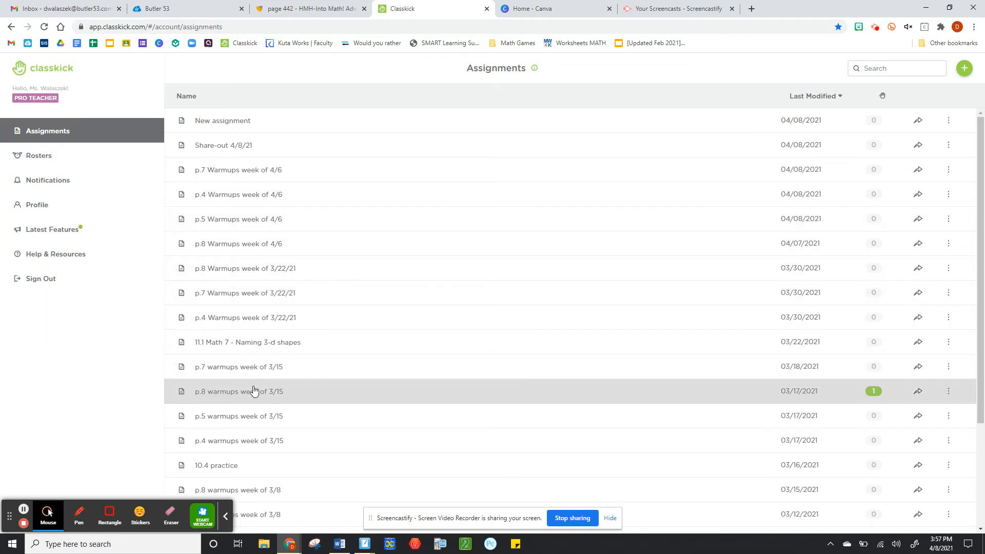
{"action": "left_click", "coordinate": [255, 442]}
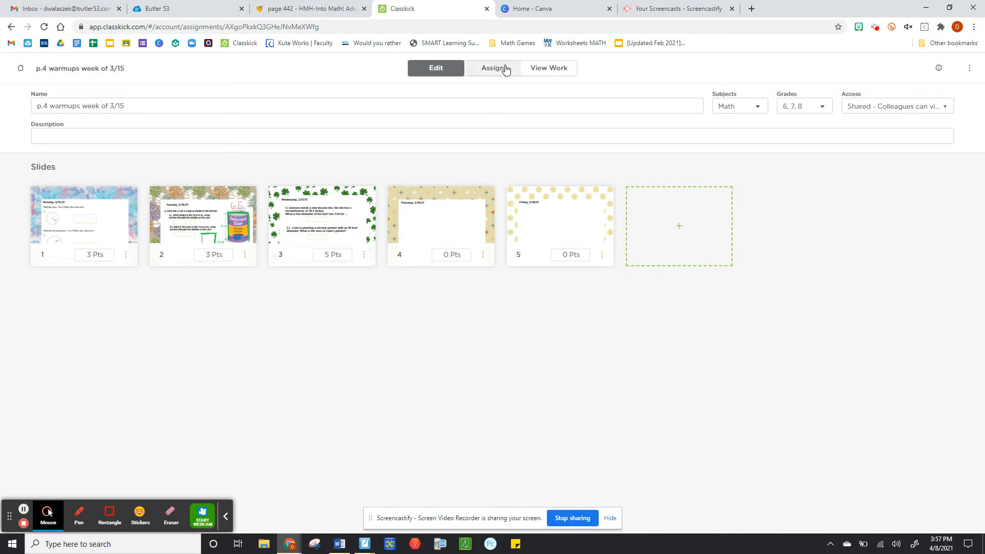
{"action": "left_click", "coordinate": [563, 69]}
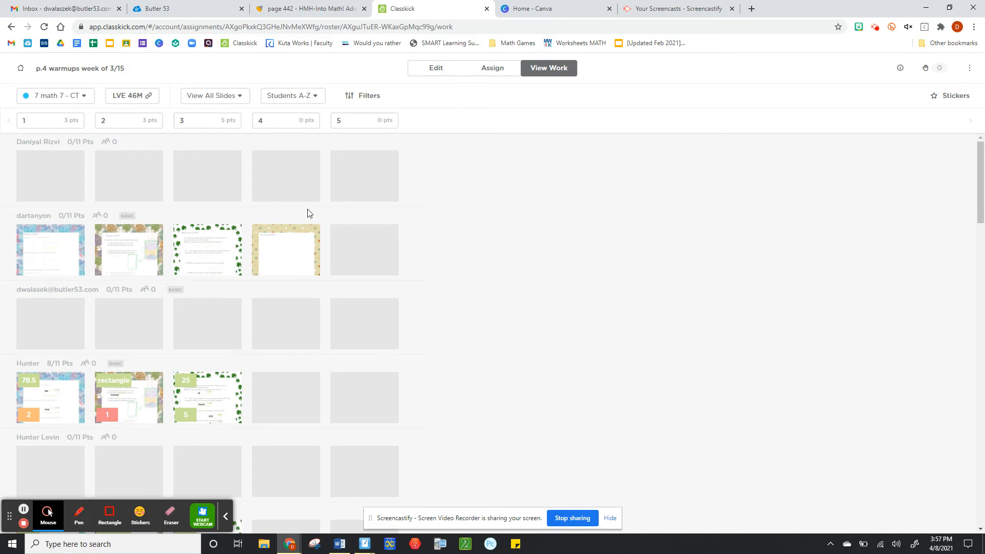
Filter the student work to hide students who haven't started this assignment
{"action": "scroll", "coordinate": [453, 320], "scroll_direction": "down", "scroll_amount": 3}
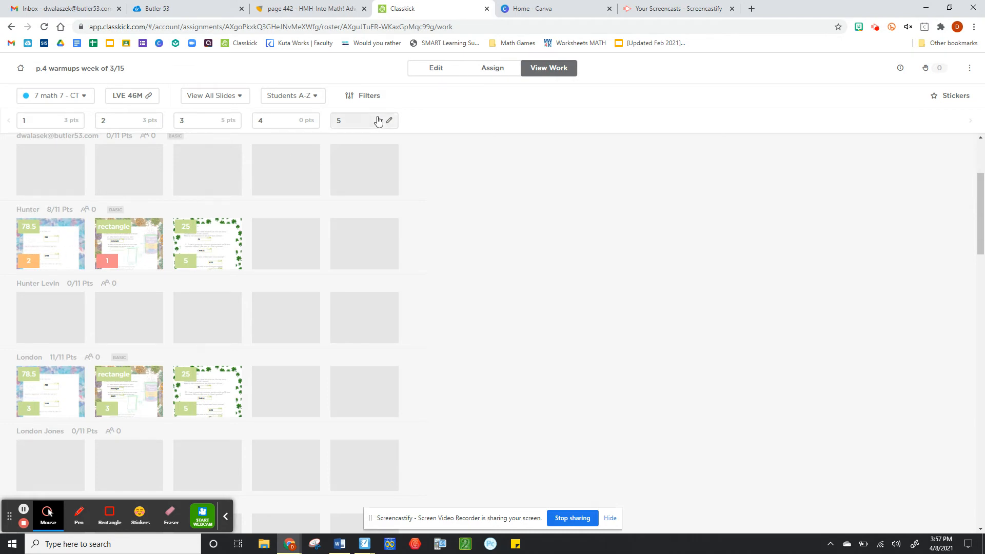
{"action": "left_click", "coordinate": [364, 96]}
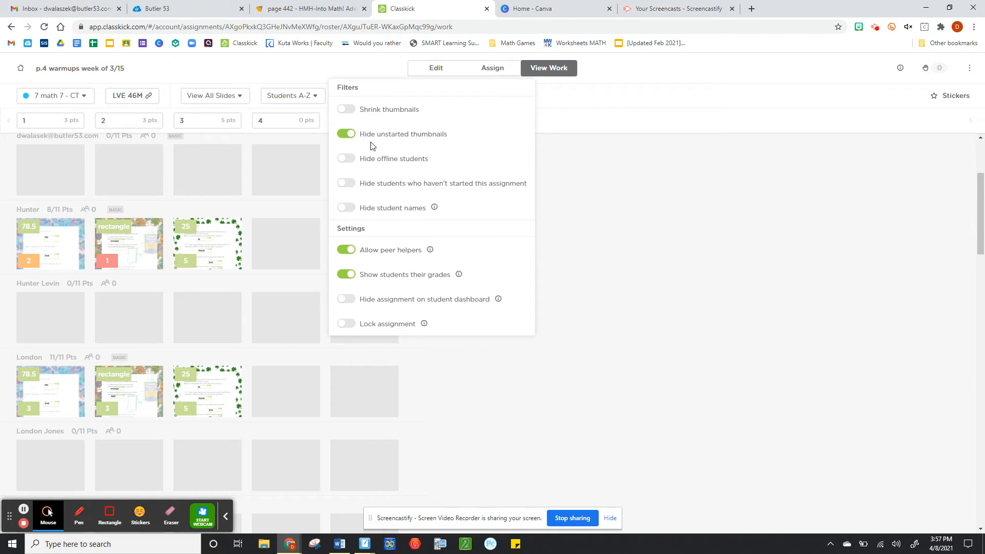
{"action": "left_click", "coordinate": [380, 185]}
{"action": "left_click", "coordinate": [644, 215]}
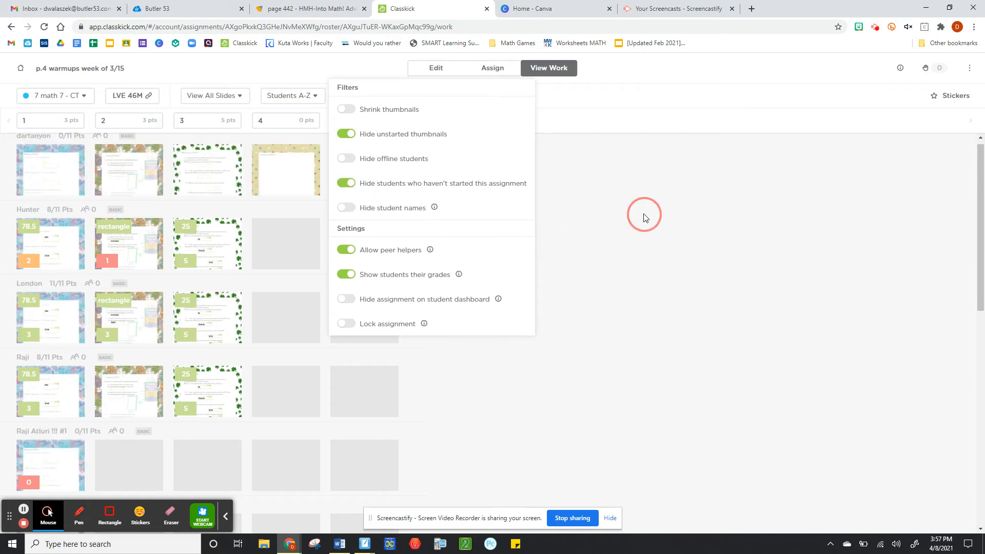
Review the slide thumbnails and automatically graded scores of all students in the filtered list
{"action": "scroll", "coordinate": [443, 259], "scroll_direction": "down", "scroll_amount": 2}
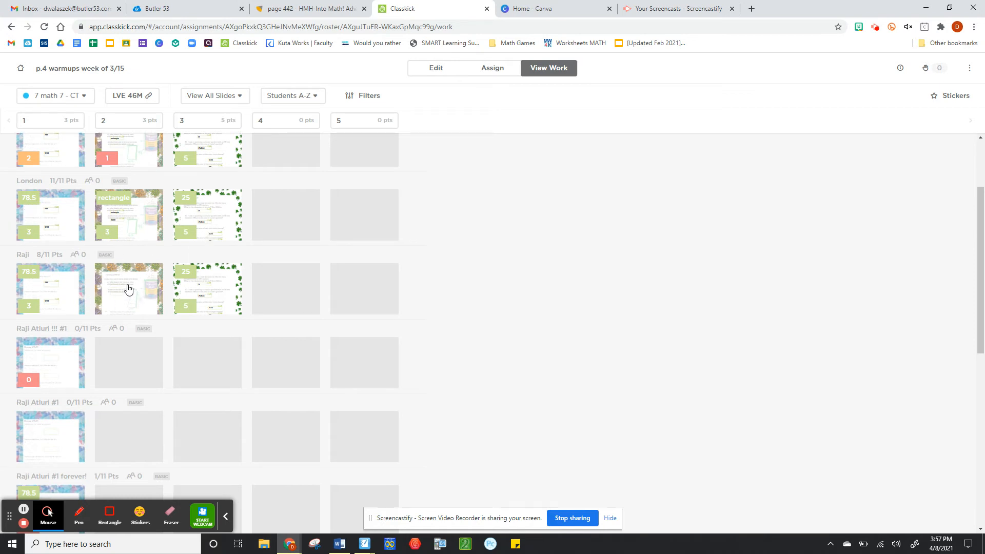
{"action": "scroll", "coordinate": [131, 284], "scroll_direction": "down", "scroll_amount": 6}
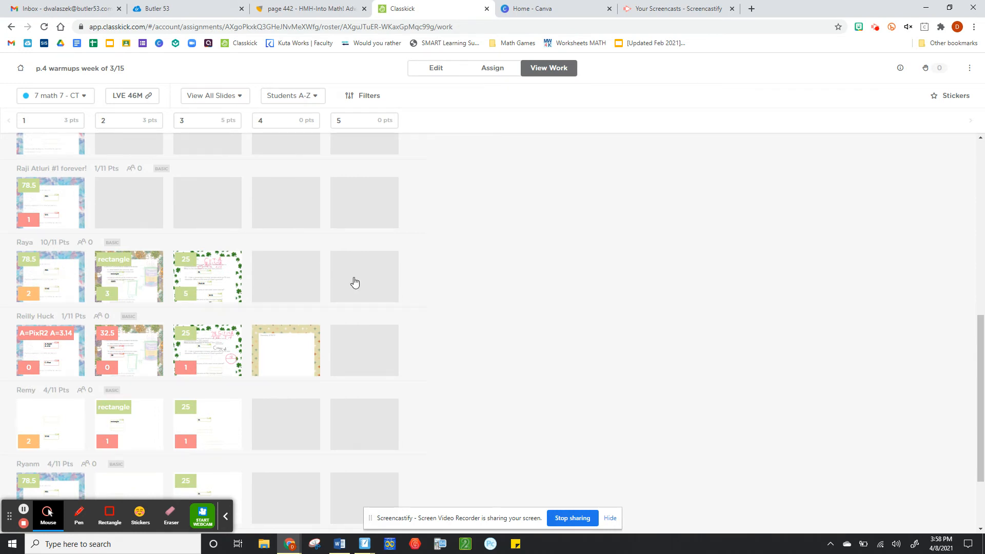
{"action": "scroll", "coordinate": [354, 283], "scroll_direction": "down", "scroll_amount": 2}
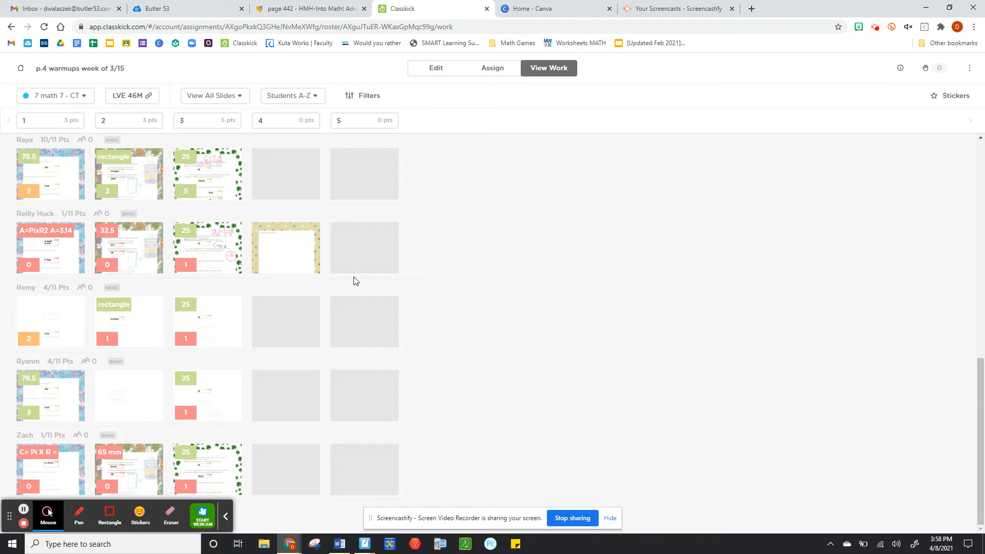
{"action": "scroll", "coordinate": [354, 281], "scroll_direction": "up", "scroll_amount": 10}
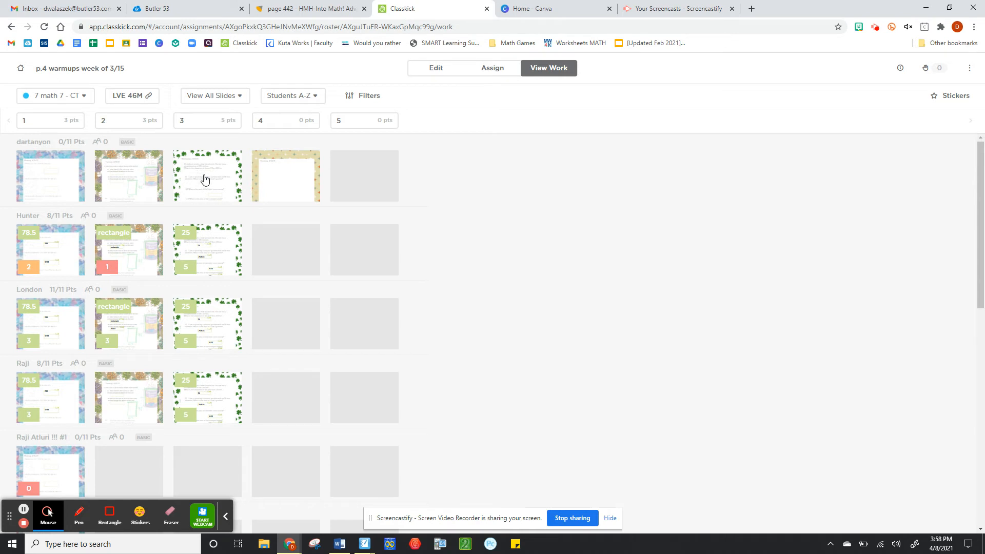
{"action": "scroll", "coordinate": [204, 179], "scroll_direction": "down", "scroll_amount": 5}
{"action": "scroll", "coordinate": [204, 183], "scroll_direction": "down", "scroll_amount": 5}
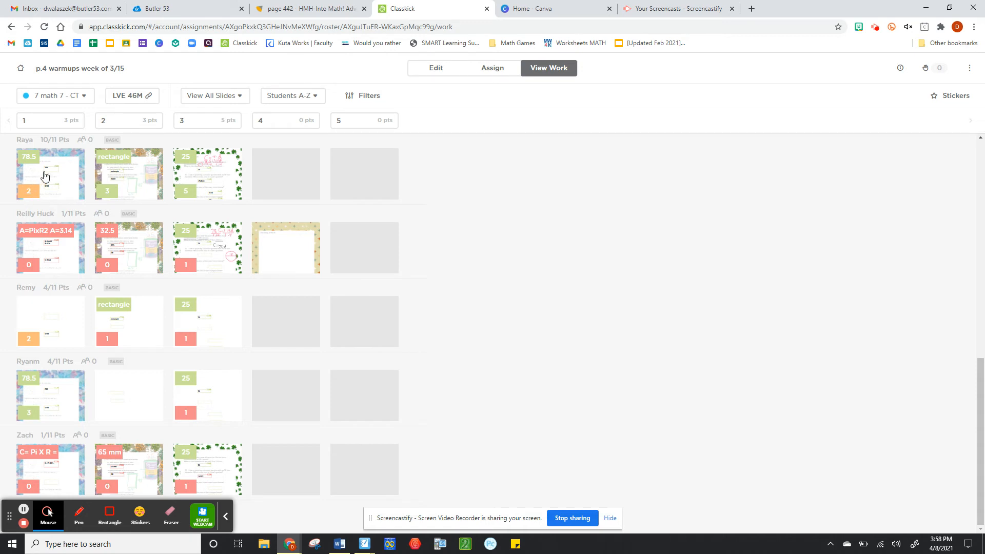
{"action": "scroll", "coordinate": [222, 200], "scroll_direction": "up", "scroll_amount": 10}
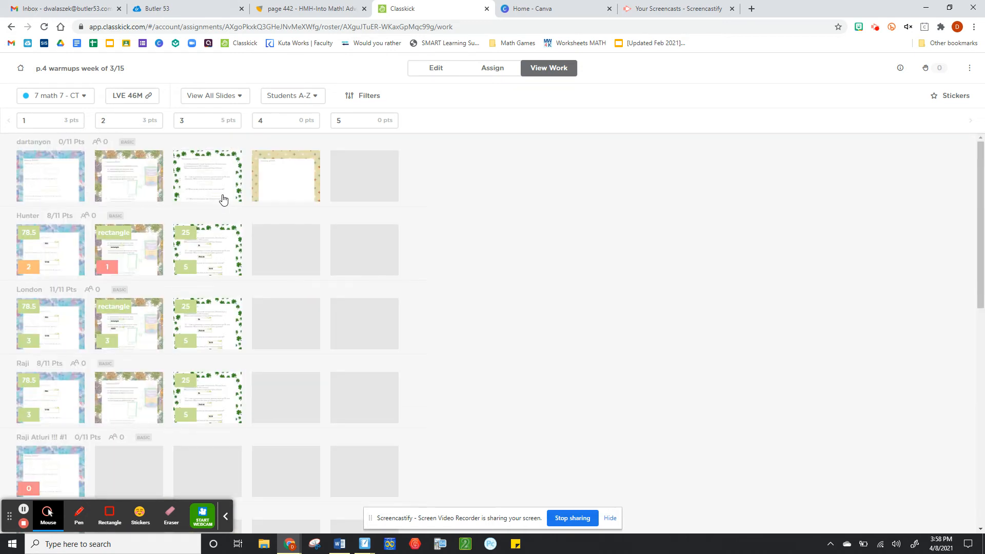
Return to the assignments list and open the student work for "p.4 Warmups week of 3/22/21"
{"action": "left_click", "coordinate": [20, 69]}
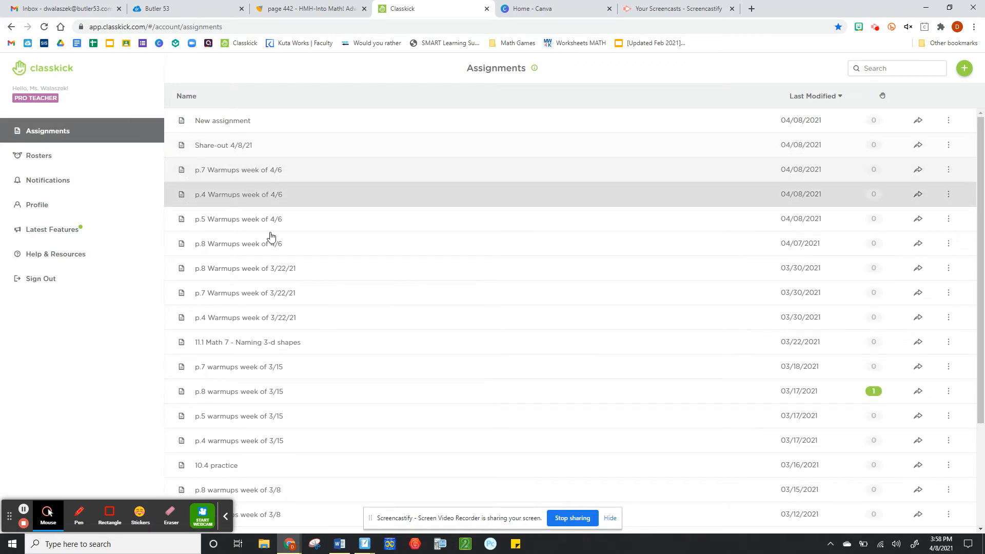
{"action": "left_click", "coordinate": [270, 244]}
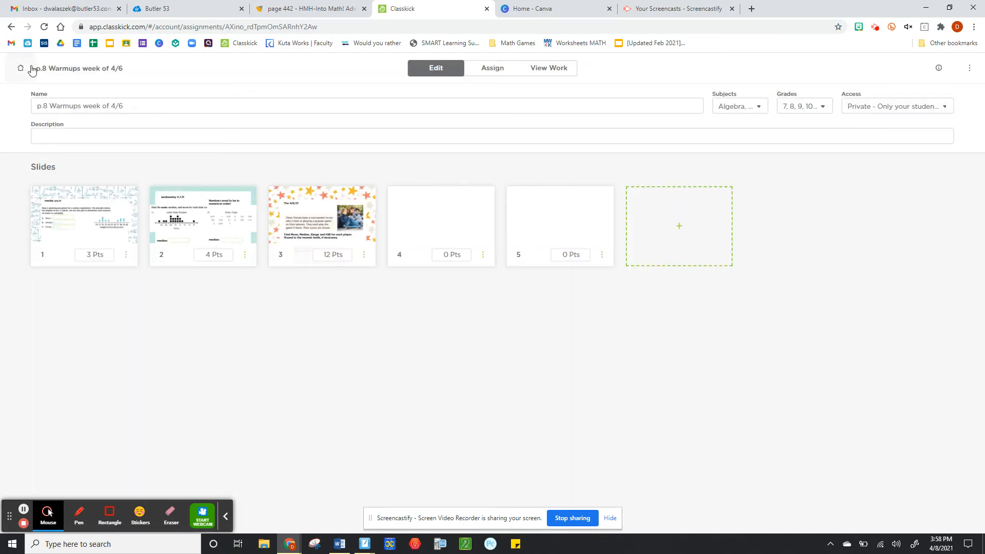
{"action": "left_click", "coordinate": [20, 67]}
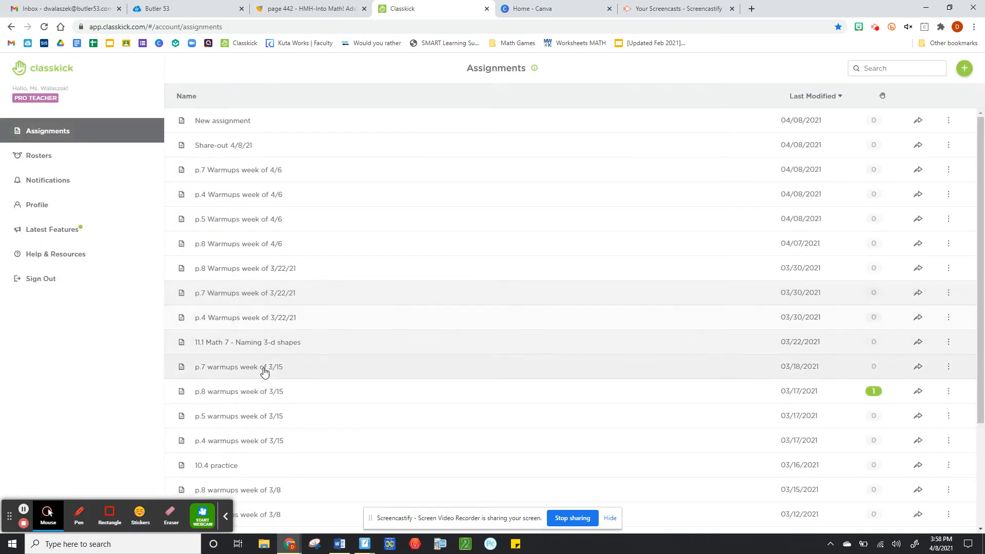
{"action": "left_click", "coordinate": [264, 317]}
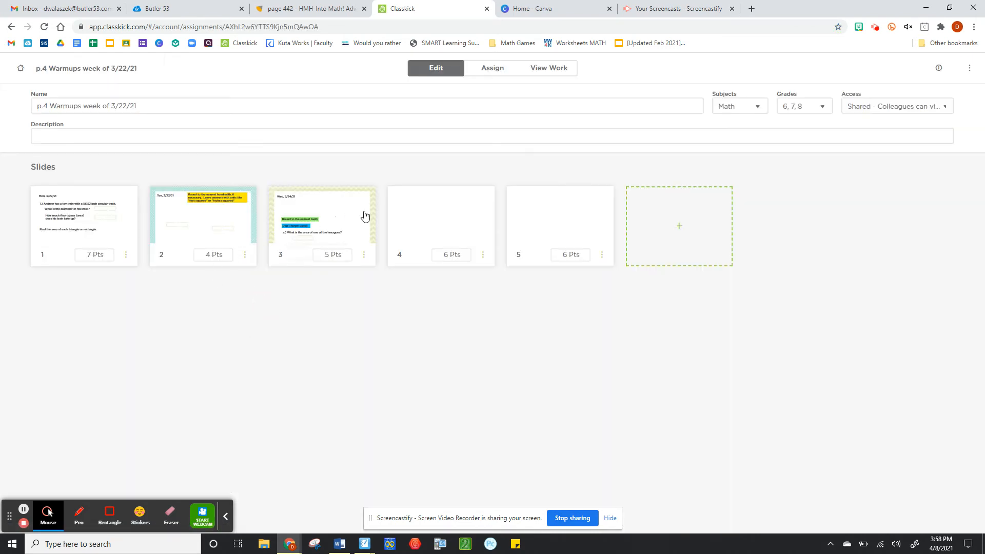
{"action": "left_click", "coordinate": [548, 71]}
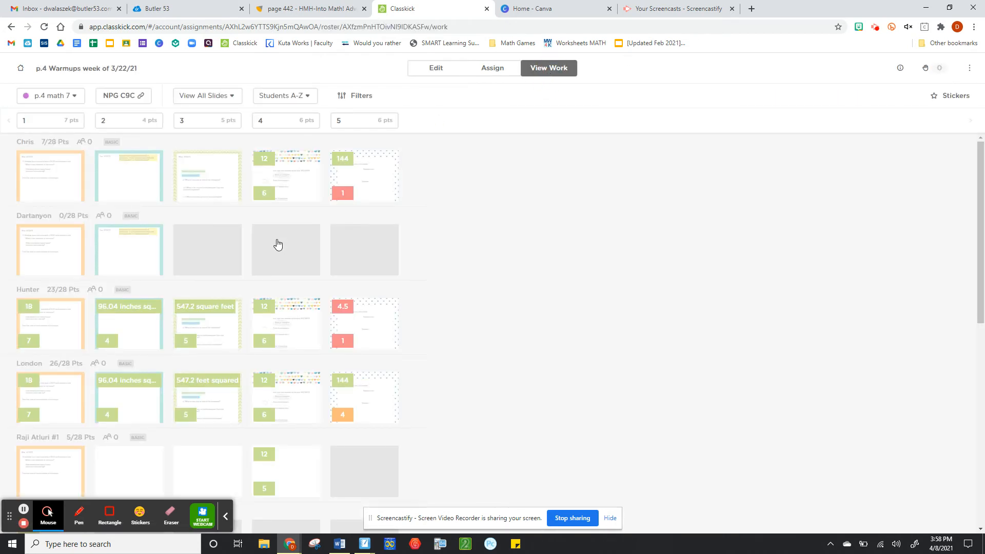
Open the first student's slide 5 and page through the following students' work, returning to the third listed student
{"action": "left_click", "coordinate": [380, 164]}
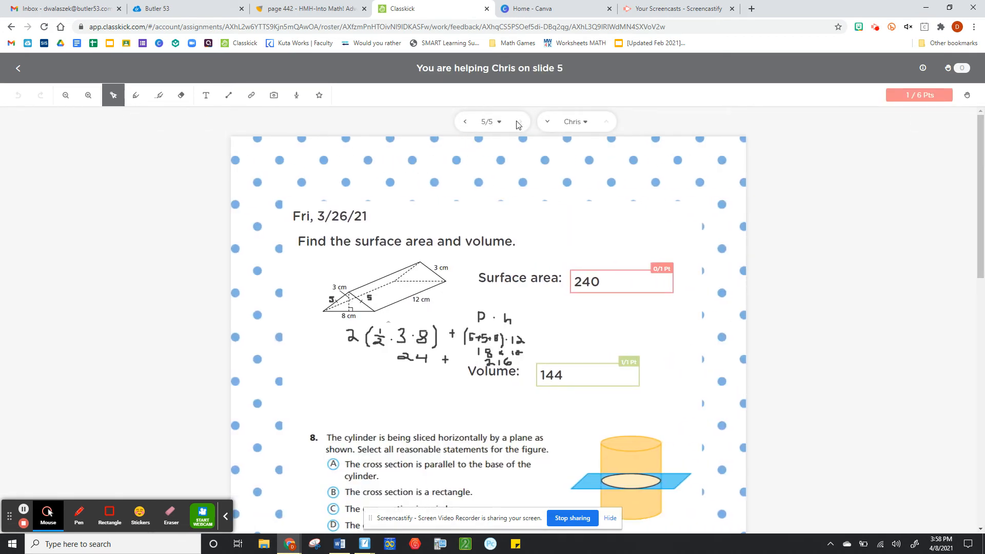
{"action": "left_click", "coordinate": [548, 123]}
{"action": "left_click", "coordinate": [550, 122]}
{"action": "left_click", "coordinate": [548, 122]}
{"action": "left_click", "coordinate": [549, 122]}
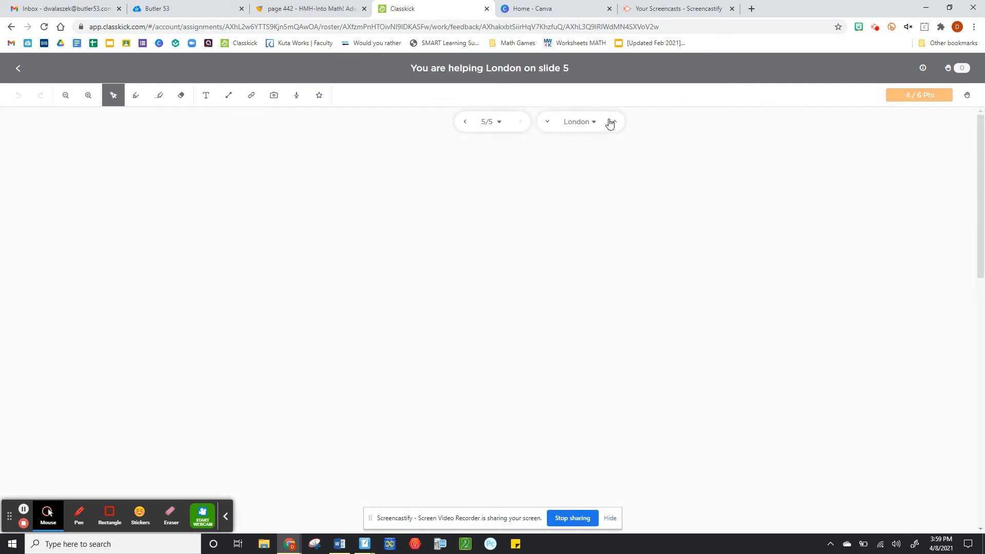
{"action": "left_click", "coordinate": [616, 121]}
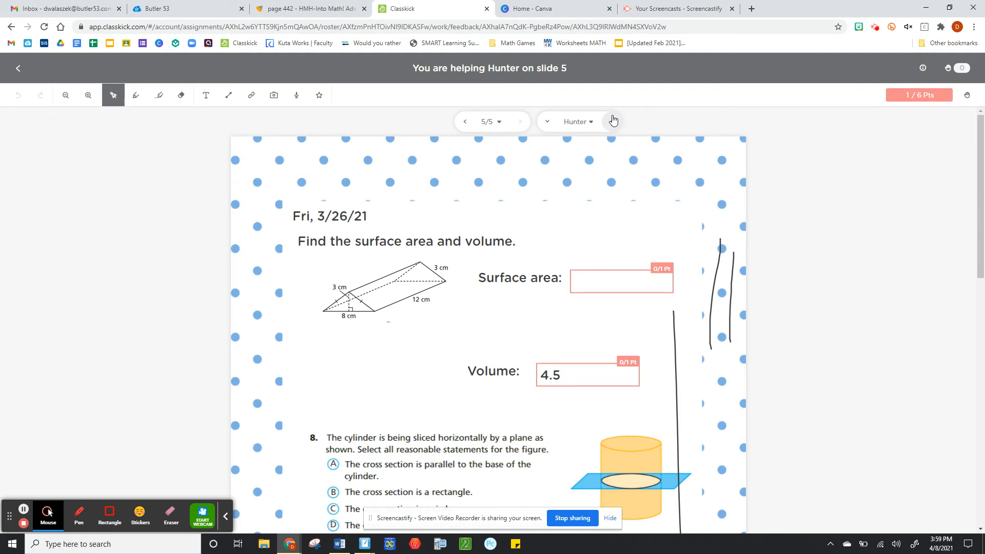
Circle the 8 cm base label and write pen marks beneath the prism on this student's slide 5, and return to the work overview
{"action": "scroll", "coordinate": [783, 299], "scroll_direction": "down", "scroll_amount": 2}
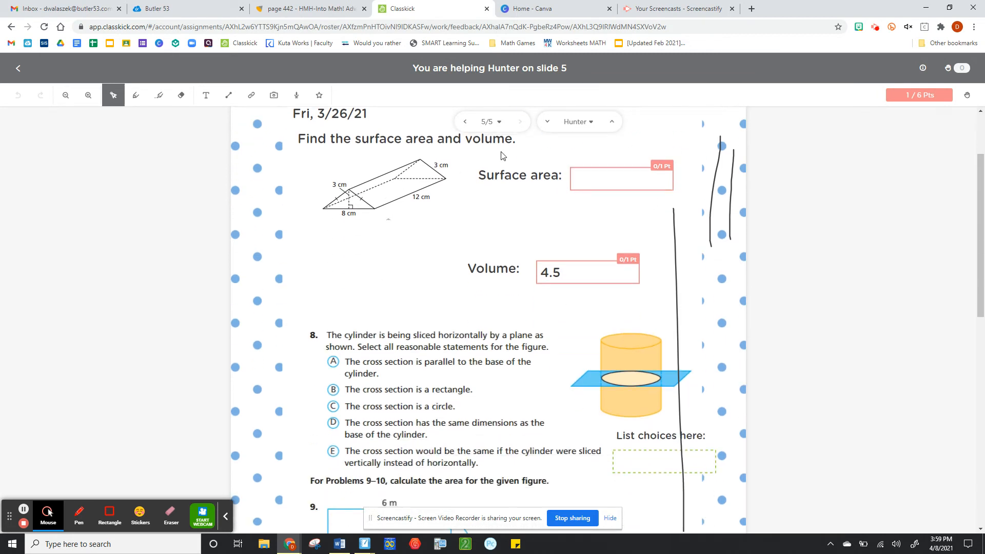
{"action": "left_click", "coordinate": [137, 97]}
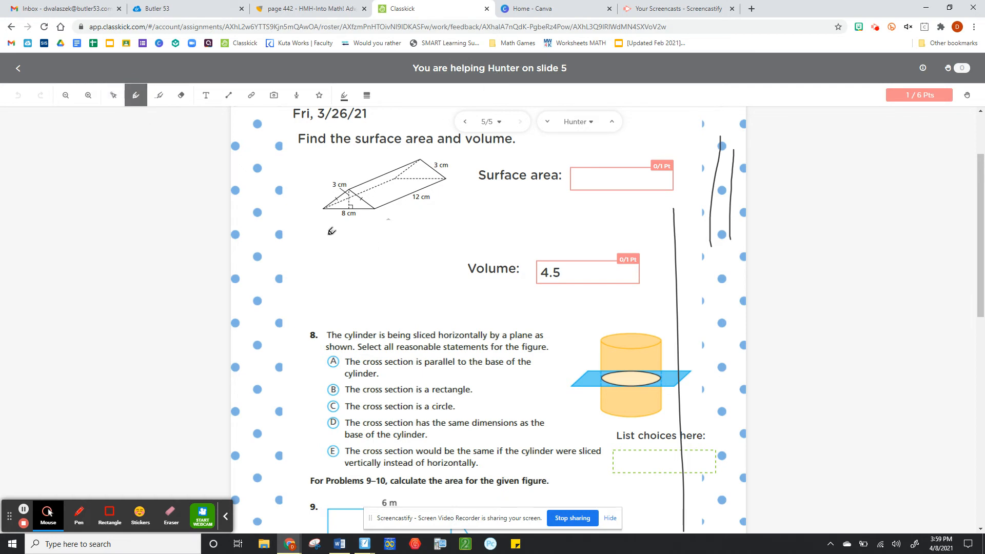
{"action": "mouse_move", "coordinate": [333, 217]}
{"action": "left_mouse_down"}
{"action": "mouse_move", "coordinate": [362, 214]}
{"action": "mouse_move", "coordinate": [344, 203]}
{"action": "mouse_move", "coordinate": [338, 215]}
{"action": "mouse_move", "coordinate": [361, 217]}
{"action": "left_mouse_up"}
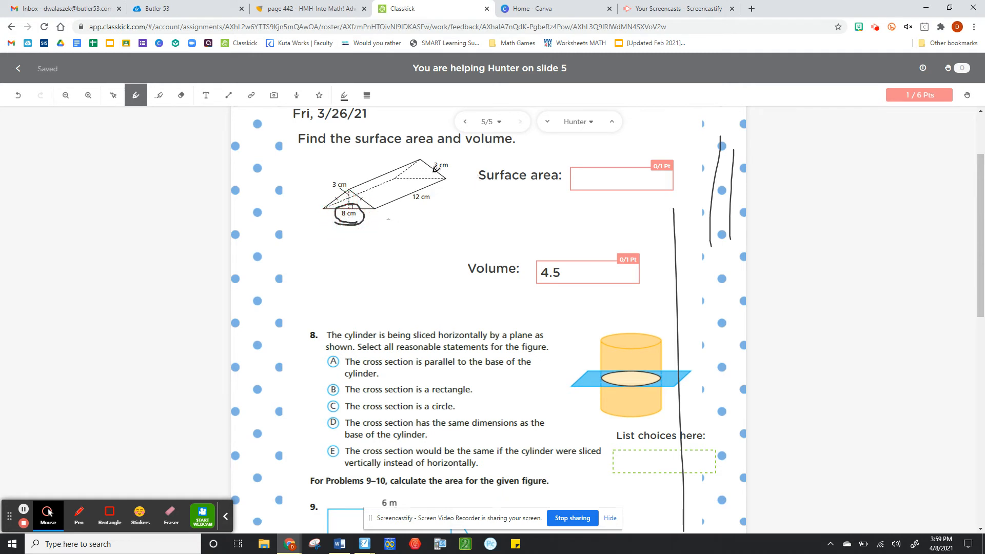
{"action": "left_click_drag", "start_coordinate": [378, 239], "coordinate": [380, 257]}
{"action": "mouse_move", "coordinate": [366, 263]}
{"action": "left_mouse_down"}
{"action": "mouse_move", "coordinate": [392, 262]}
{"action": "mouse_move", "coordinate": [376, 281]}
{"action": "mouse_move", "coordinate": [392, 282]}
{"action": "left_mouse_up"}
{"action": "left_click", "coordinate": [18, 68]}
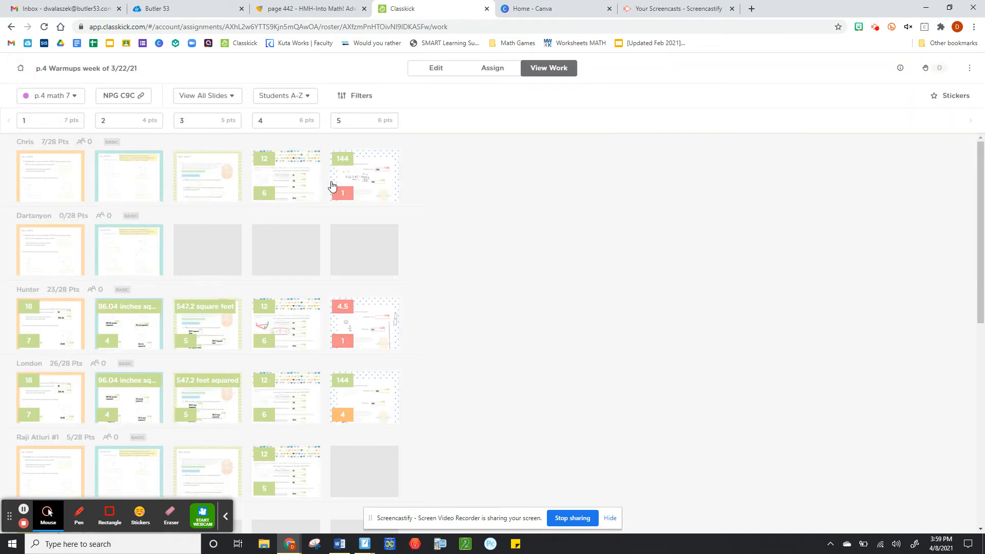
View the assignment's original slide 4, and circle the prism's front triangular face with the pen on the original slide 5
{"action": "left_click", "coordinate": [280, 121]}
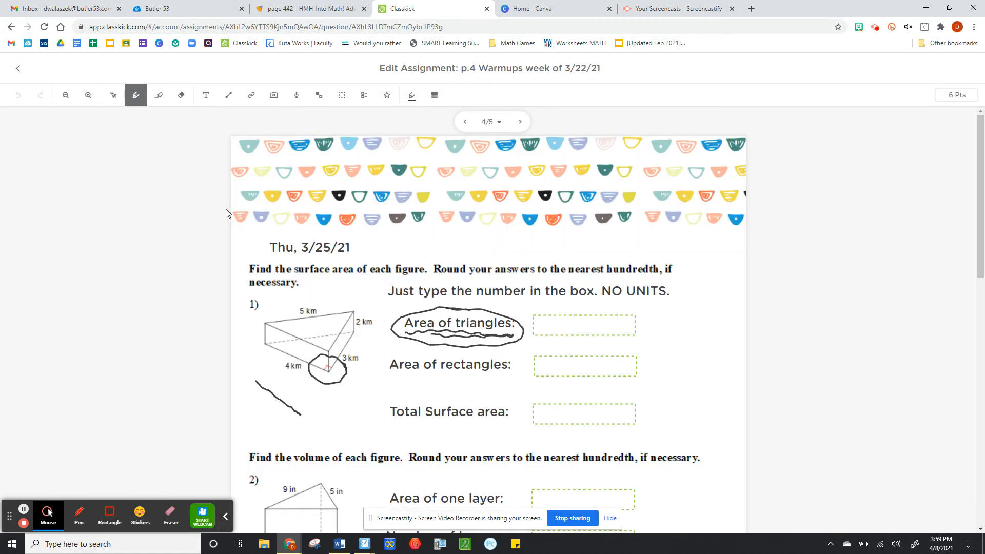
{"action": "key", "text": "alt+Left"}
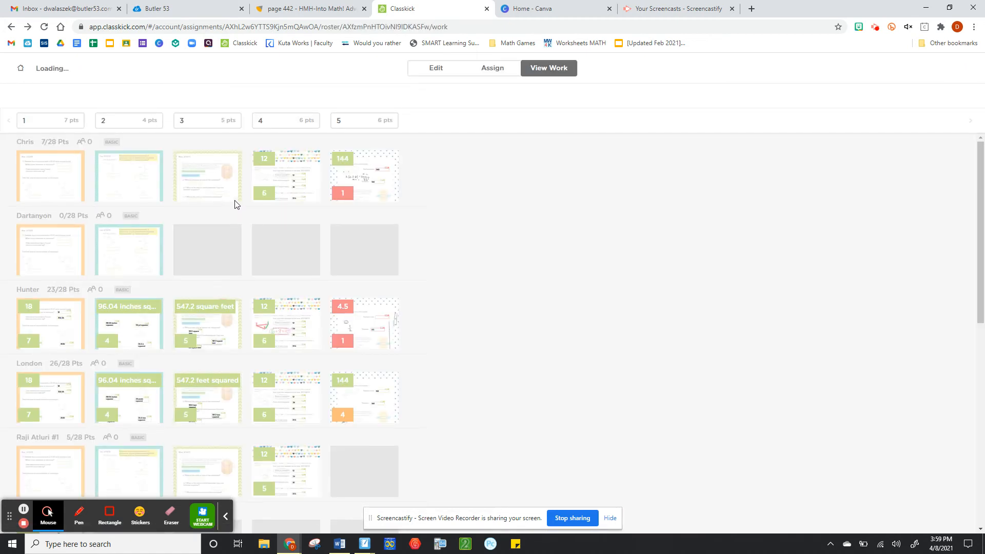
{"action": "left_click", "coordinate": [363, 122]}
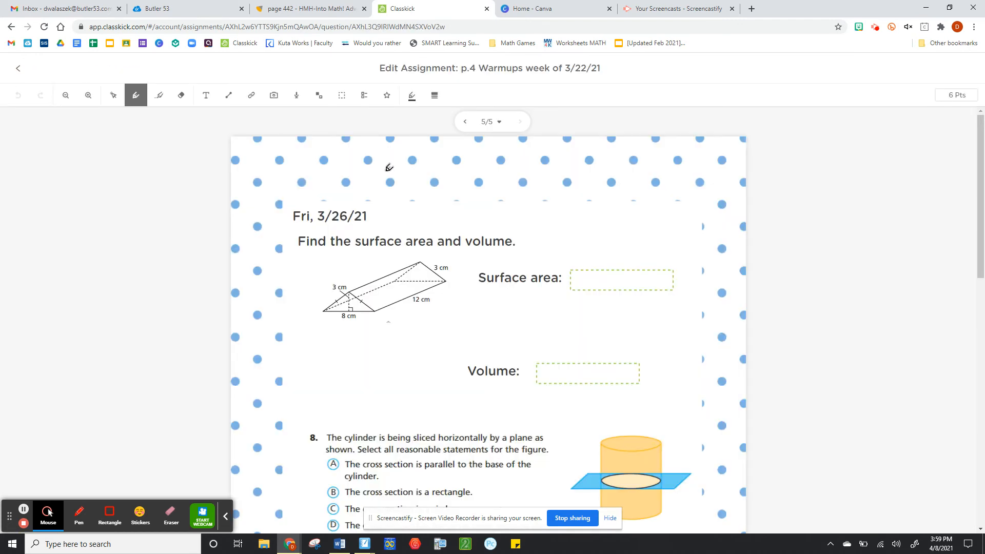
{"action": "mouse_move", "coordinate": [320, 335]}
{"action": "left_mouse_down"}
{"action": "mouse_move", "coordinate": [328, 340]}
{"action": "mouse_move", "coordinate": [383, 288]}
{"action": "mouse_move", "coordinate": [314, 273]}
{"action": "mouse_move", "coordinate": [330, 337]}
{"action": "left_mouse_up"}
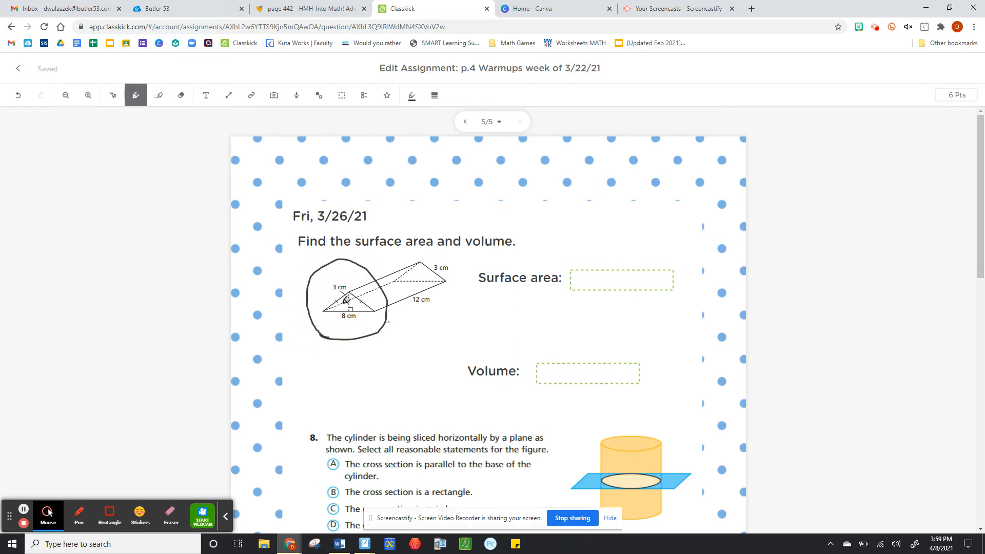
Check the first student's slide 5 for the circle drawn on the original slide, and return to the work overview
{"action": "left_click", "coordinate": [22, 71]}
{"action": "left_click", "coordinate": [378, 171]}
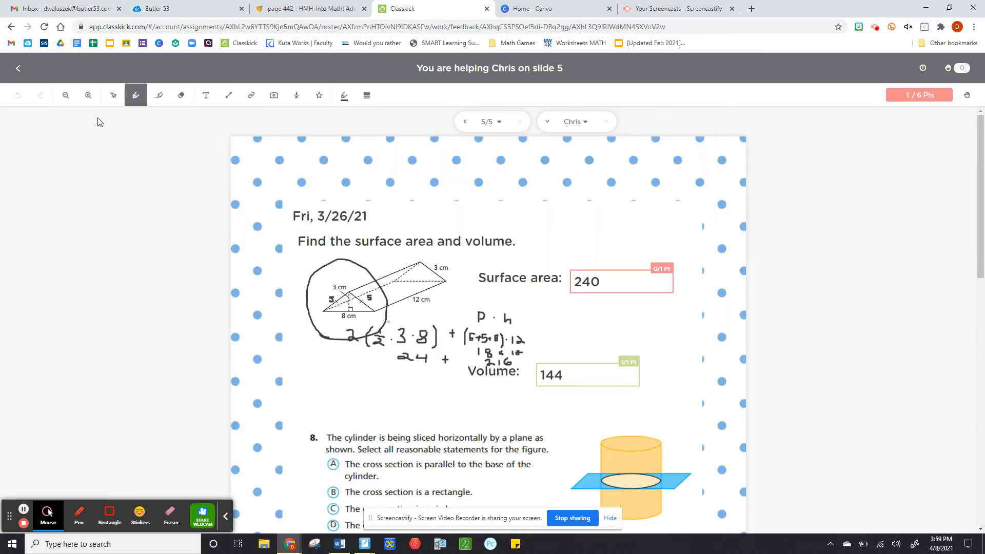
{"action": "left_click", "coordinate": [18, 68]}
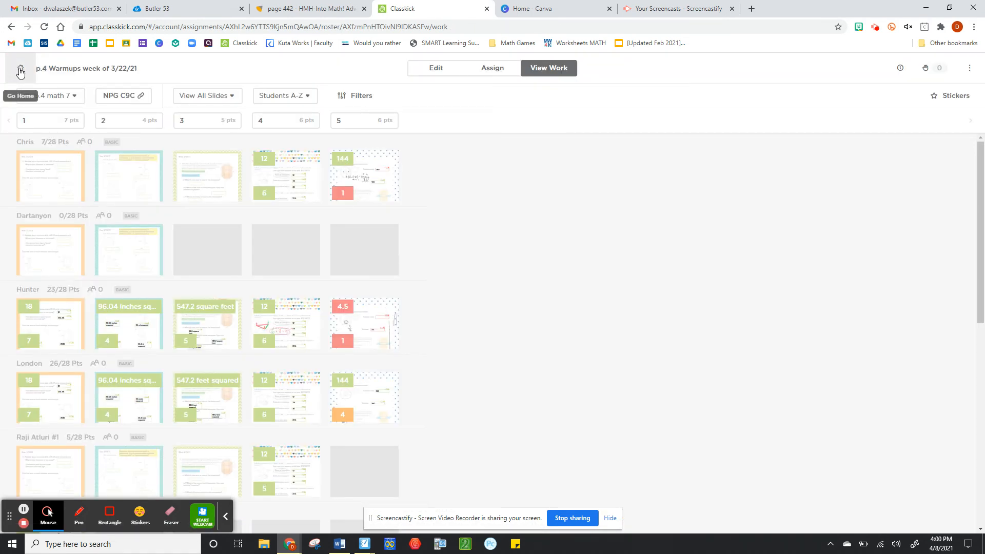
On slide 1 of "11.1 Math 7 - Naming 3-d shapes", draw pen lines matching pentagonal prism to pentagon, pyramid to triangle and cylinder to circle
{"action": "left_click", "coordinate": [29, 511]}
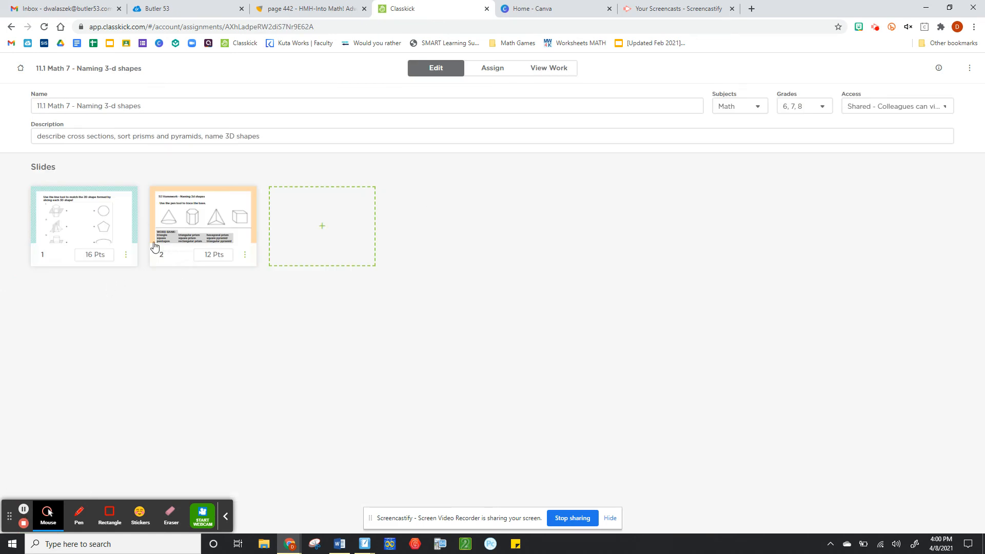
{"action": "left_click", "coordinate": [70, 213]}
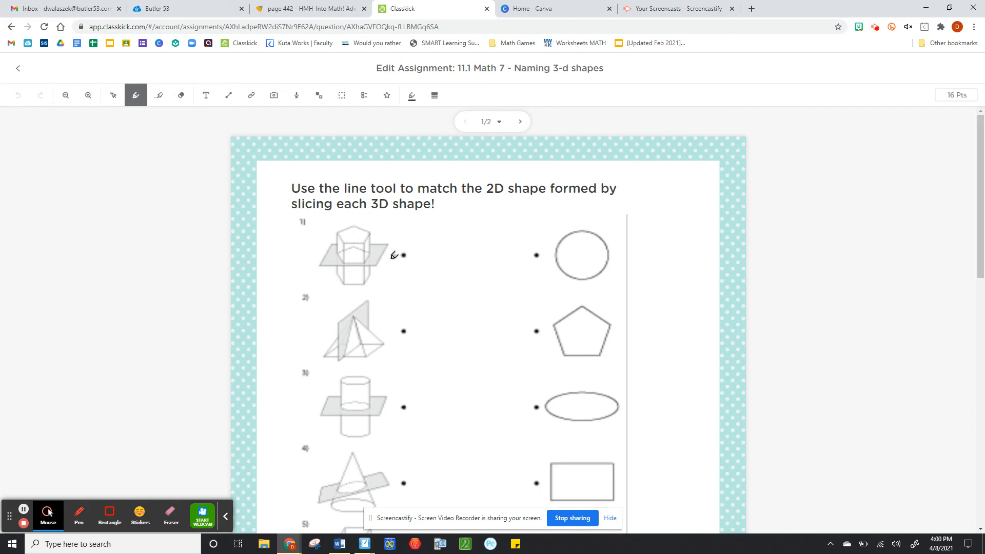
{"action": "left_click_drag", "start_coordinate": [403, 255], "coordinate": [582, 331]}
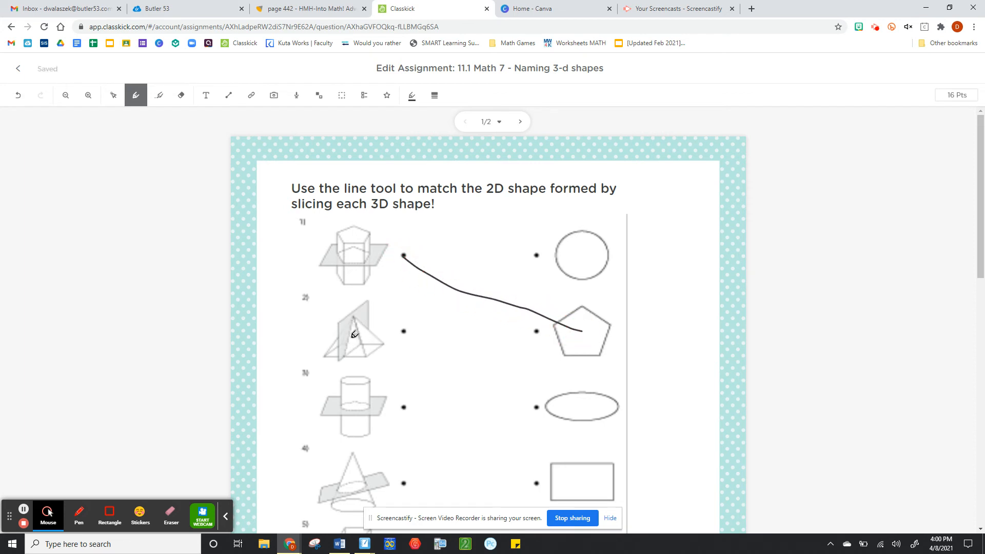
{"action": "scroll", "coordinate": [369, 330], "scroll_direction": "down", "scroll_amount": 3}
{"action": "mouse_move", "coordinate": [379, 177]}
{"action": "left_mouse_down"}
{"action": "mouse_move", "coordinate": [414, 194]}
{"action": "mouse_move", "coordinate": [519, 359]}
{"action": "mouse_move", "coordinate": [566, 398]}
{"action": "left_mouse_up"}
{"action": "mouse_move", "coordinate": [368, 255]}
{"action": "left_mouse_down"}
{"action": "mouse_move", "coordinate": [488, 191]}
{"action": "mouse_move", "coordinate": [634, 92]}
{"action": "left_mouse_up"}
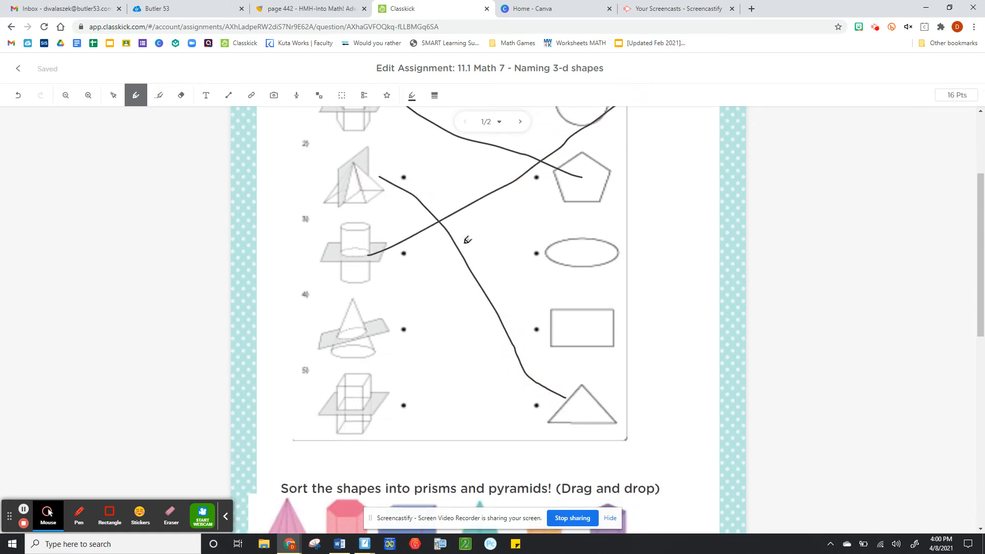
{"action": "scroll", "coordinate": [467, 240], "scroll_direction": "up", "scroll_amount": 3}
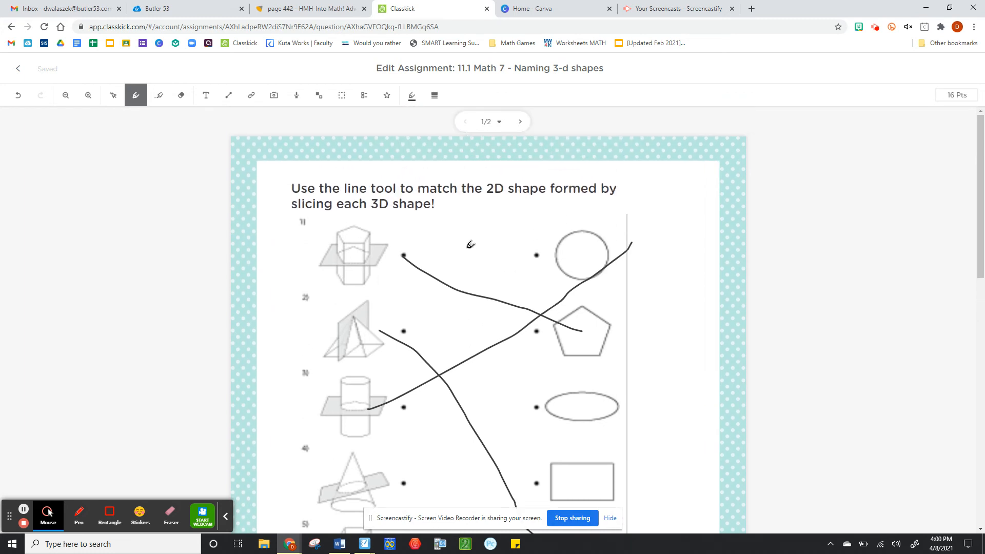
In the shape-sorting activity, move the green pyramid into Pyramids and the light blue rectangular prism into Prisms
{"action": "scroll", "coordinate": [527, 286], "scroll_direction": "down", "scroll_amount": 2}
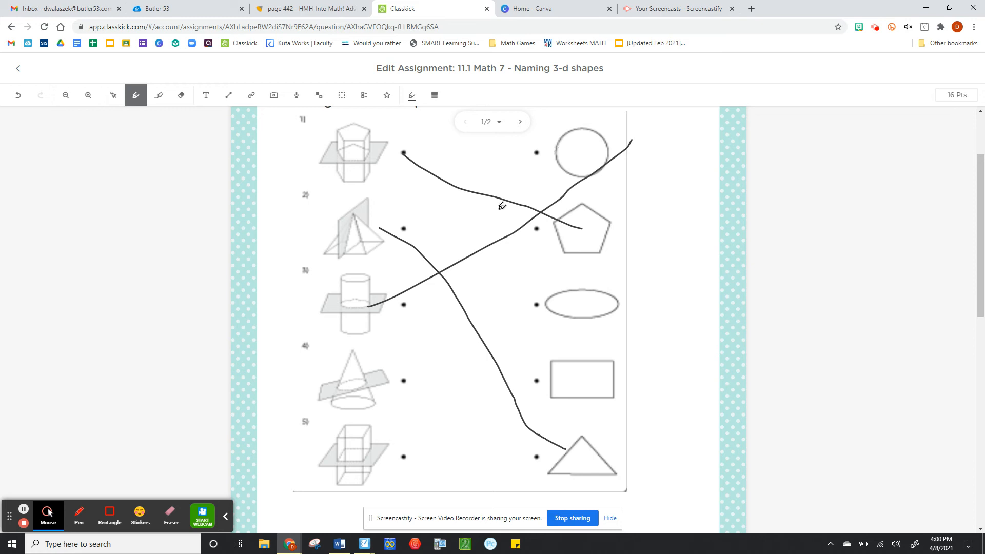
{"action": "scroll", "coordinate": [458, 245], "scroll_direction": "down", "scroll_amount": 8}
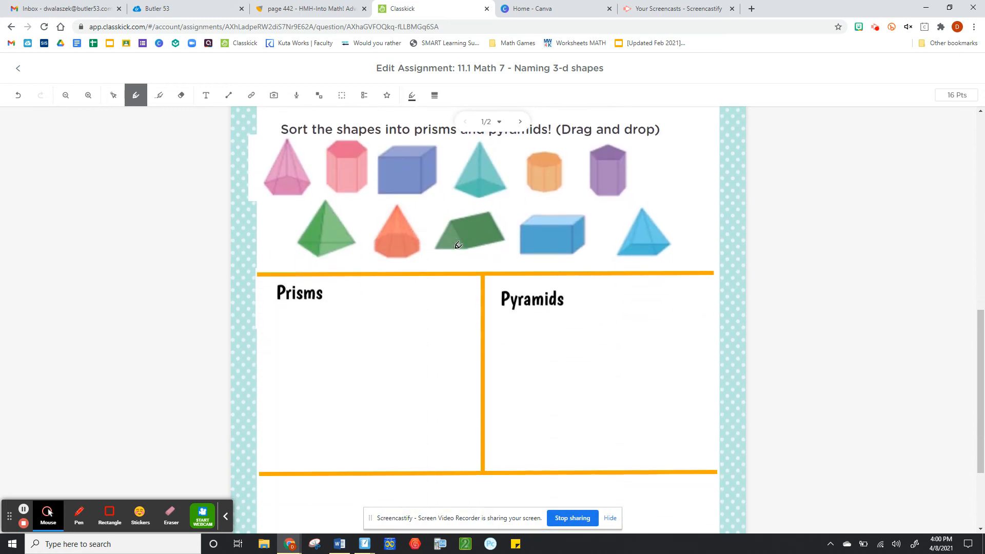
{"action": "left_click", "coordinate": [114, 95]}
{"action": "left_click", "coordinate": [325, 234]}
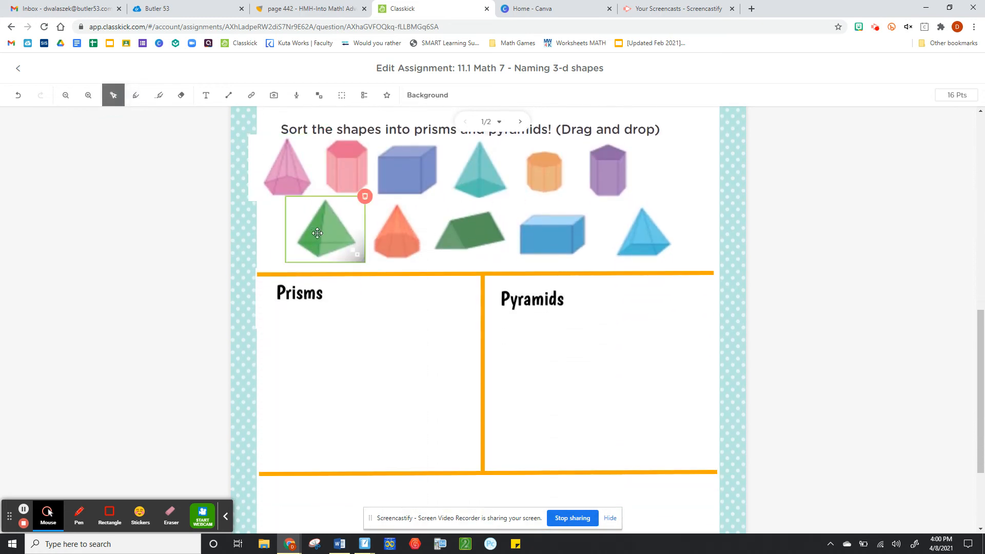
{"action": "left_click_drag", "start_coordinate": [325, 234], "coordinate": [567, 348]}
{"action": "left_click_drag", "start_coordinate": [552, 233], "coordinate": [291, 348]}
Move the green pyramid and the light blue rectangular prism back to the row of shapes above the sorting table
{"action": "left_click", "coordinate": [583, 363]}
{"action": "left_click_drag", "start_coordinate": [584, 363], "coordinate": [330, 237]}
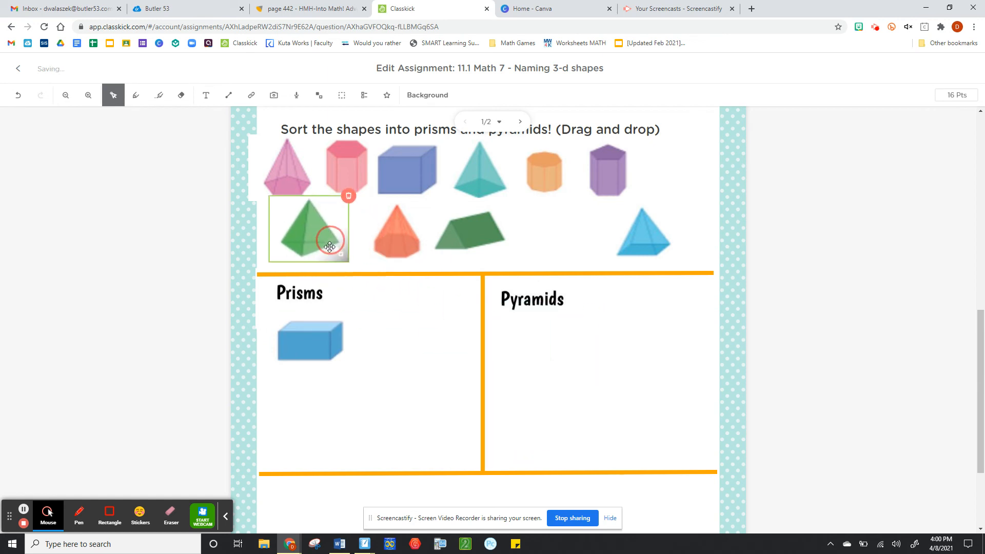
{"action": "left_click_drag", "start_coordinate": [325, 347], "coordinate": [409, 329]}
{"action": "left_click_drag", "start_coordinate": [502, 292], "coordinate": [583, 238]}
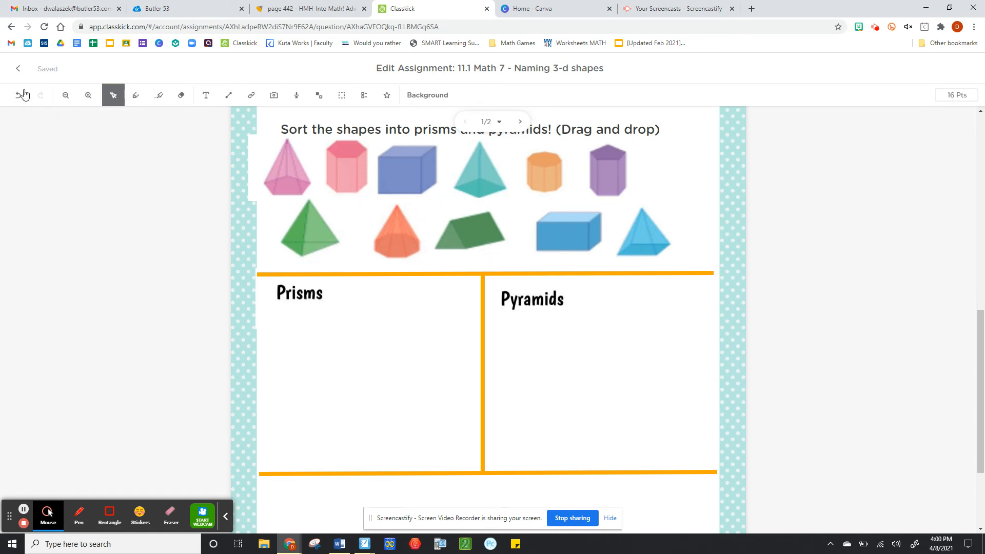
Open the student work for the 3-d shapes assignment and view the second listed student's slide 1
{"action": "left_click", "coordinate": [18, 70]}
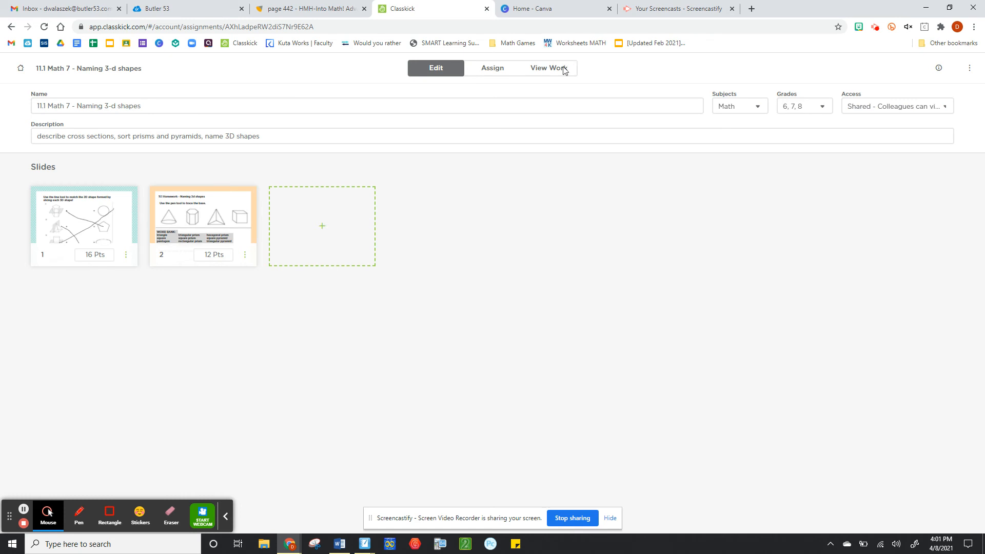
{"action": "left_click", "coordinate": [542, 71]}
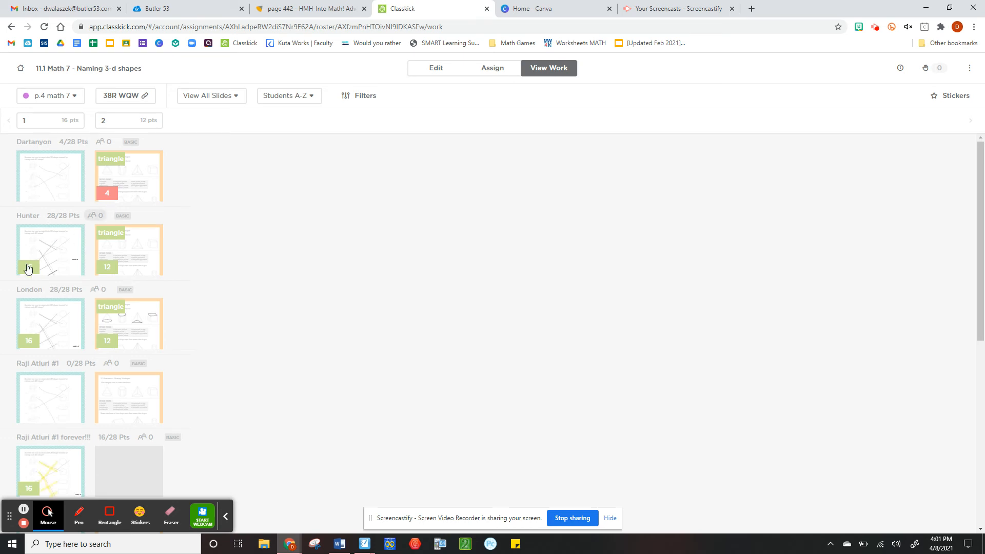
{"action": "left_click", "coordinate": [52, 247]}
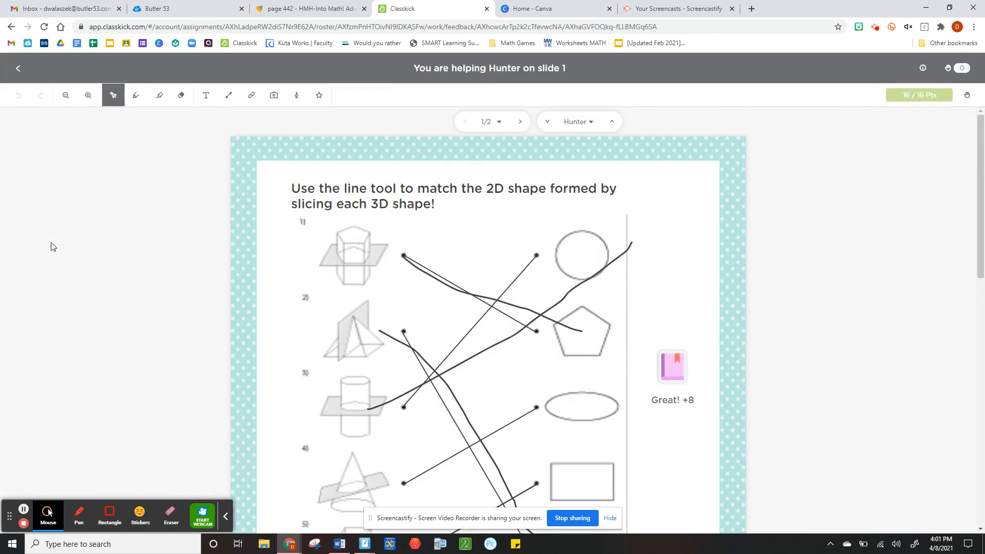
Place a "Great!" +8 sticker beside the circle on the student's slide 1, above the existing sticker
{"action": "left_click", "coordinate": [319, 94]}
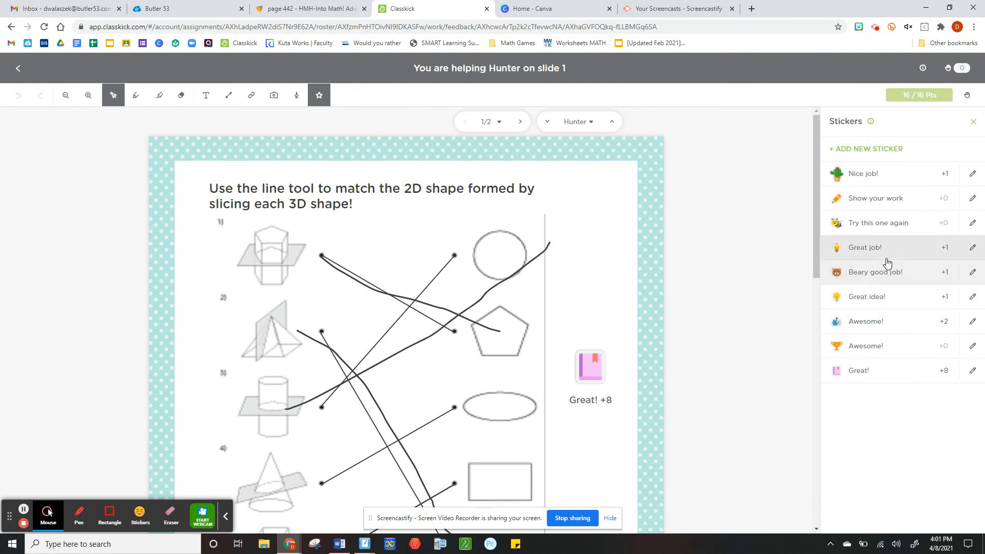
{"action": "left_click", "coordinate": [586, 390]}
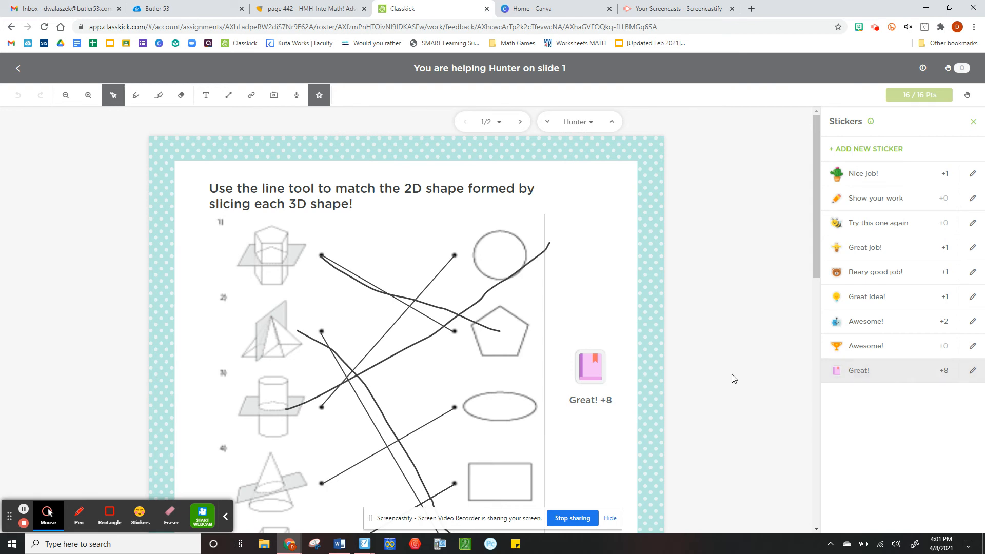
{"action": "left_click", "coordinate": [872, 376]}
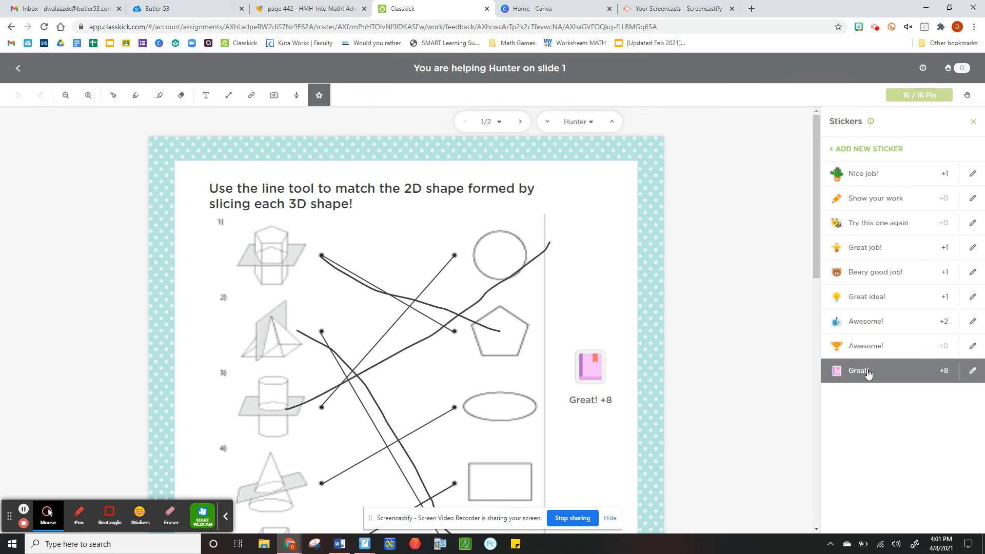
{"action": "left_click", "coordinate": [575, 236]}
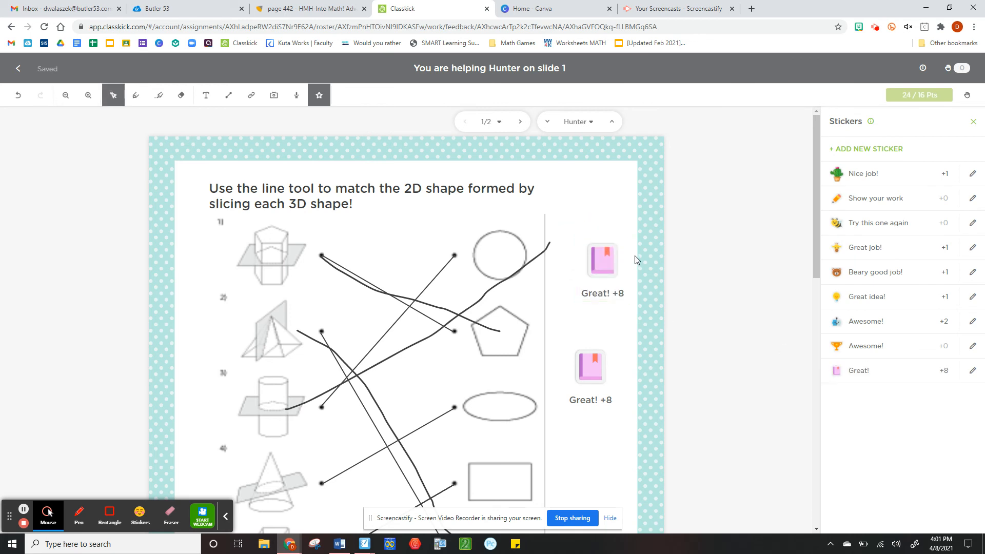
Delete both "Great!" +8 stickers beside the circle and the pentagon on the student's slide 1
{"action": "left_click", "coordinate": [684, 197]}
{"action": "left_click", "coordinate": [588, 274]}
{"action": "left_click", "coordinate": [625, 236]}
{"action": "left_click", "coordinate": [603, 373]}
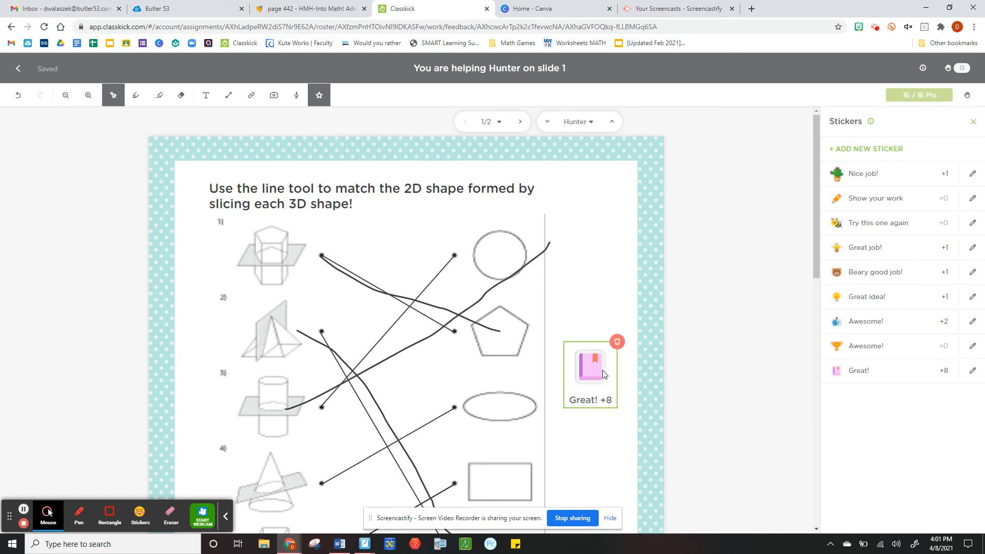
{"action": "left_click", "coordinate": [617, 342]}
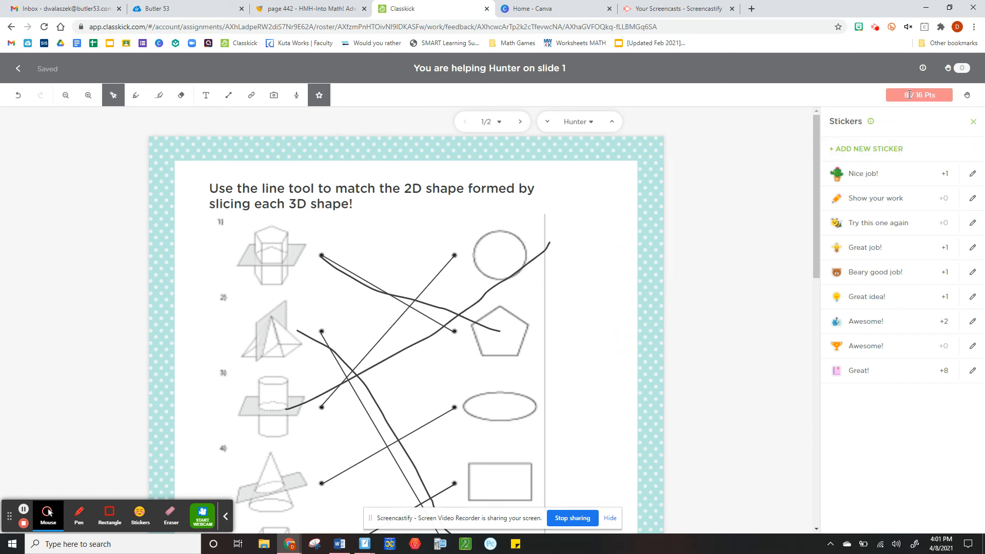
Place a new "Great!" +8 sticker beside the matching activity, level with the gap between the circle and the pentagon
{"action": "left_click", "coordinate": [871, 373]}
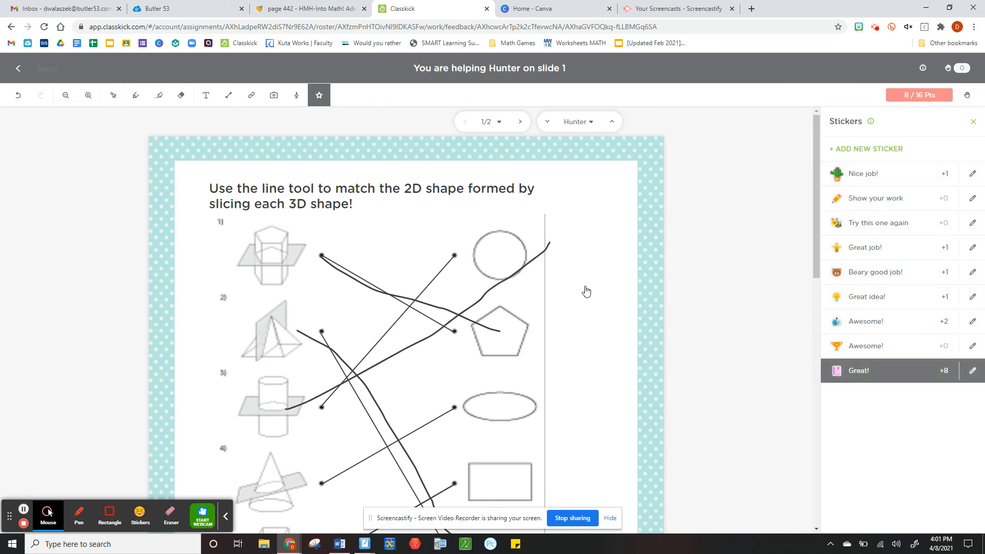
{"action": "left_click", "coordinate": [567, 288]}
{"action": "scroll", "coordinate": [433, 254], "scroll_direction": "down", "scroll_amount": 2}
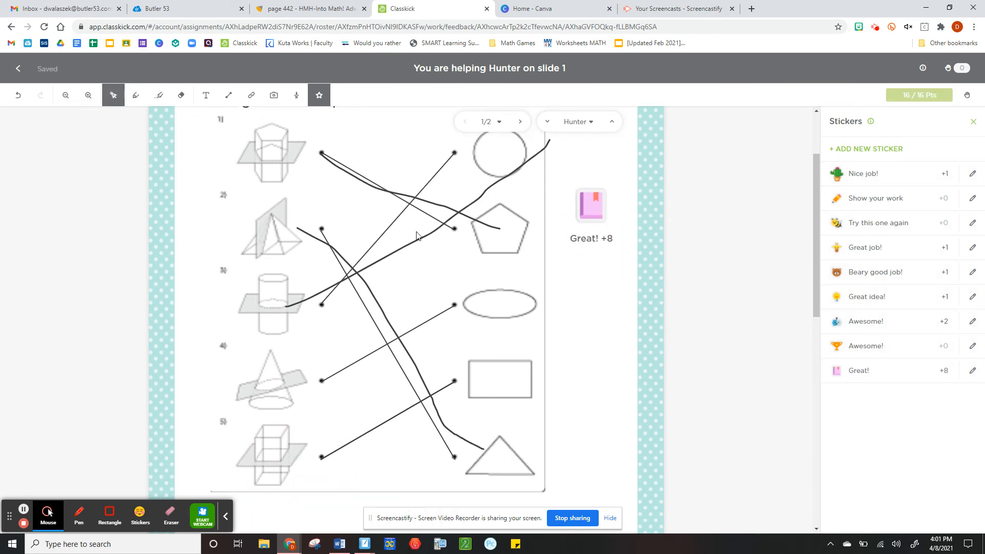
{"action": "left_click", "coordinate": [578, 225]}
Replace the "Great!" +8 sticker in the Pyramids area of the sorting table with a new one, positioned beside the green pyramid
{"action": "scroll", "coordinate": [657, 405], "scroll_direction": "down", "scroll_amount": 10}
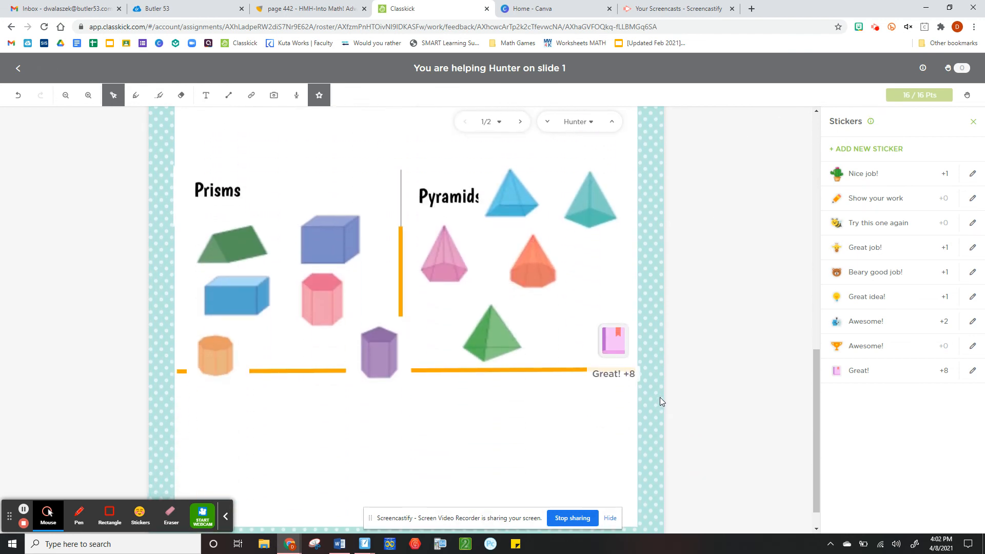
{"action": "mouse_move", "coordinate": [613, 336]}
{"action": "left_click", "coordinate": [636, 319]}
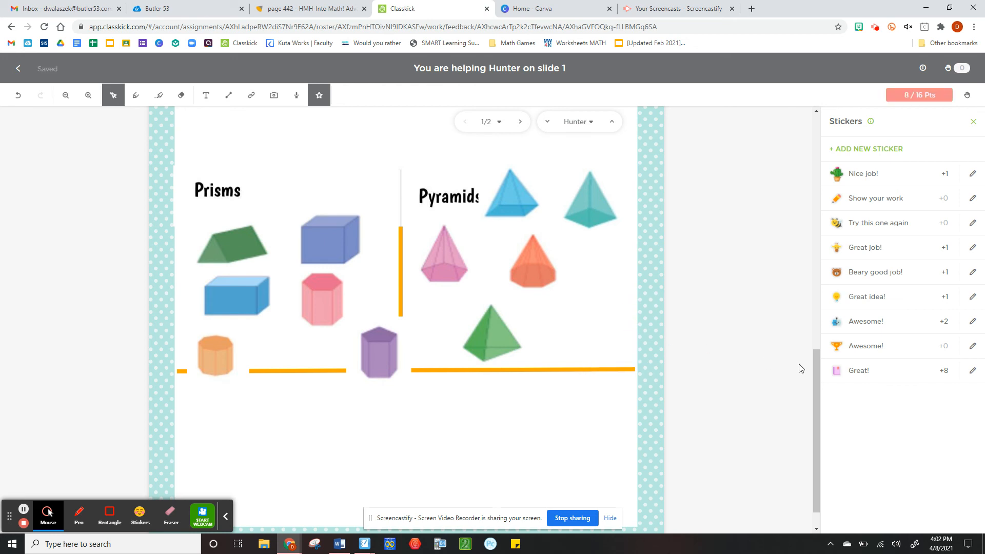
{"action": "left_click", "coordinate": [872, 372]}
{"action": "left_click", "coordinate": [595, 320]}
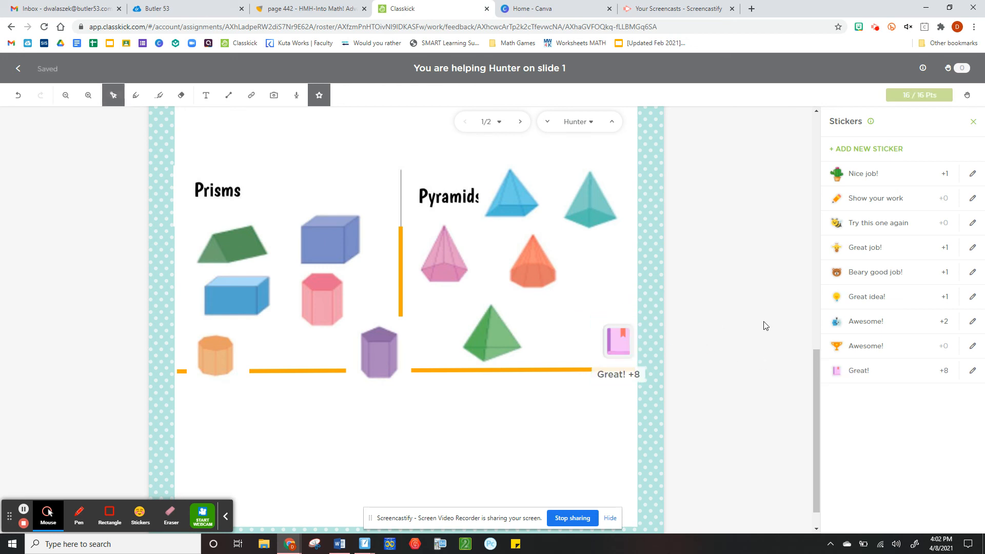
{"action": "left_click_drag", "start_coordinate": [618, 349], "coordinate": [599, 316]}
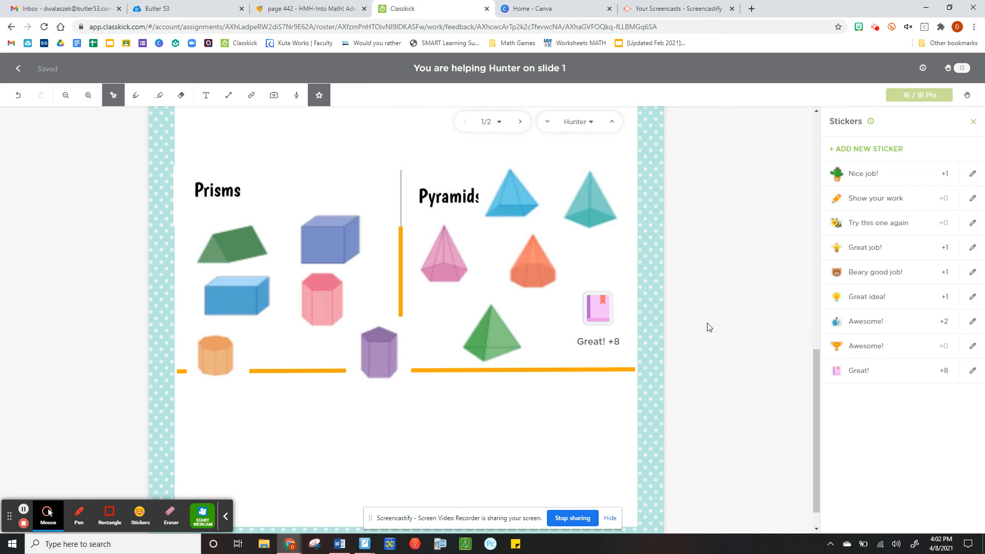
Return to the student work overview for the 3-d shapes assignment and review the whole class's slides and scores
{"action": "left_click", "coordinate": [20, 68]}
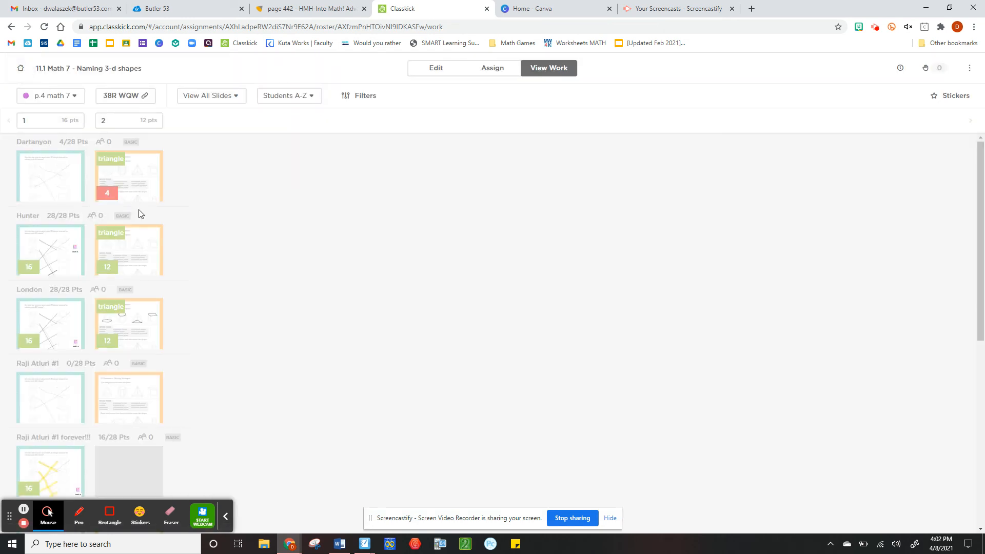
{"action": "scroll", "coordinate": [139, 215], "scroll_direction": "down", "scroll_amount": 2}
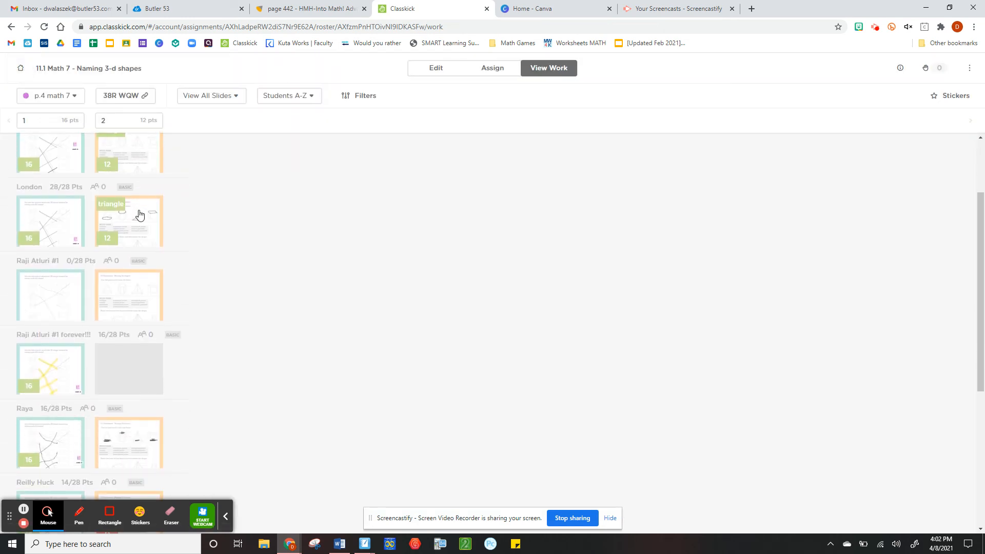
{"action": "scroll", "coordinate": [139, 215], "scroll_direction": "down", "scroll_amount": 5}
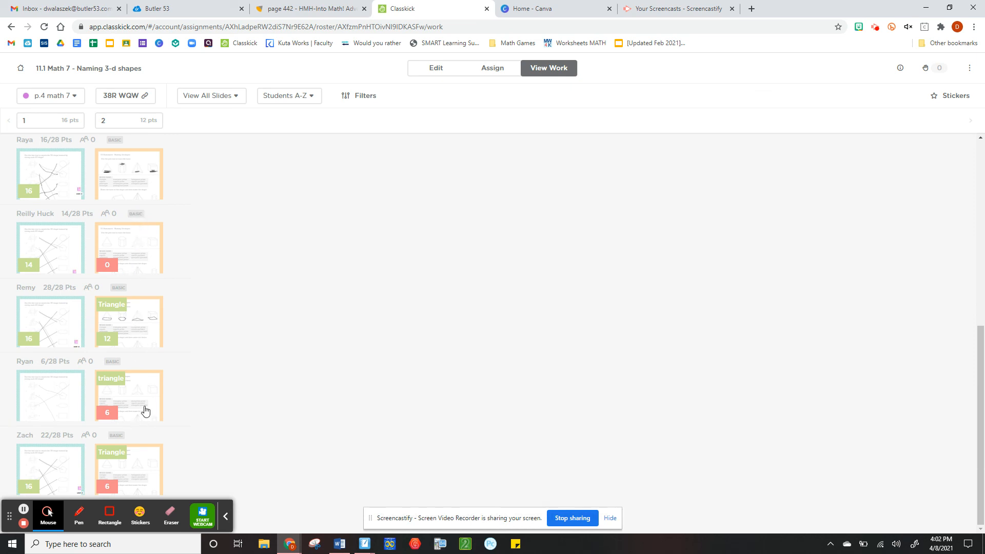
{"action": "scroll", "coordinate": [138, 263], "scroll_direction": "up", "scroll_amount": 7}
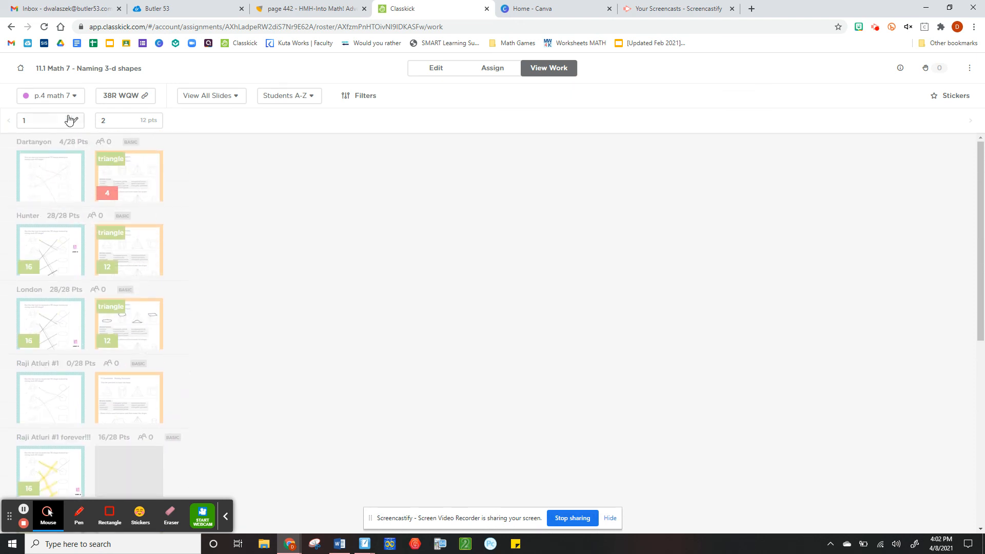
Open slide 1 of the "p.7 Warmups week of 4/6" assignment for editing and hide the sticker list
{"action": "left_click", "coordinate": [20, 68]}
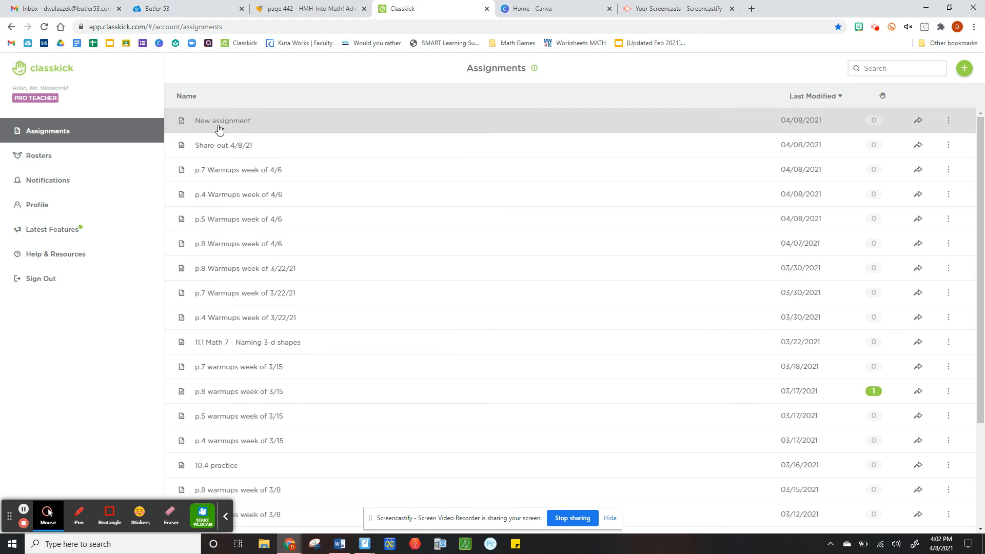
{"action": "left_click", "coordinate": [224, 177]}
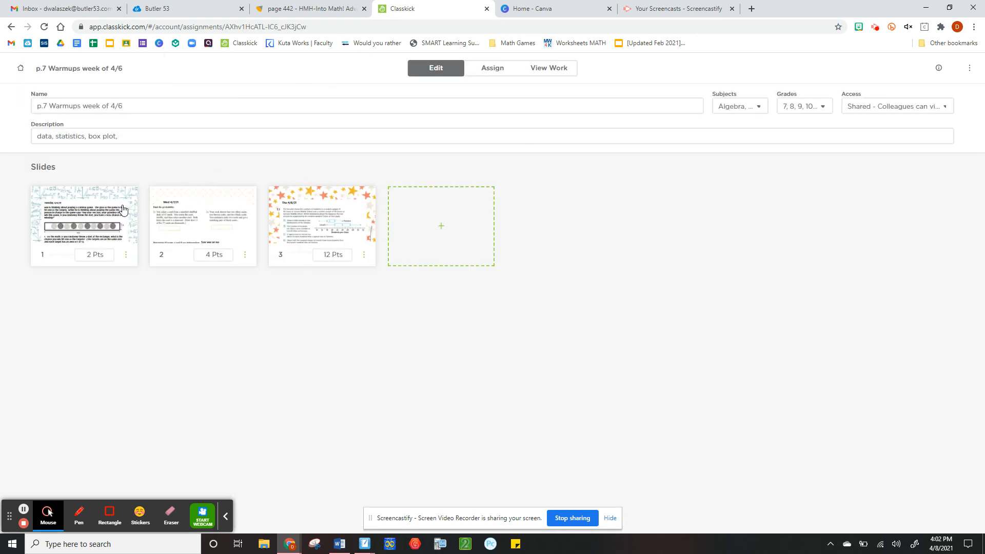
{"action": "left_click", "coordinate": [108, 210]}
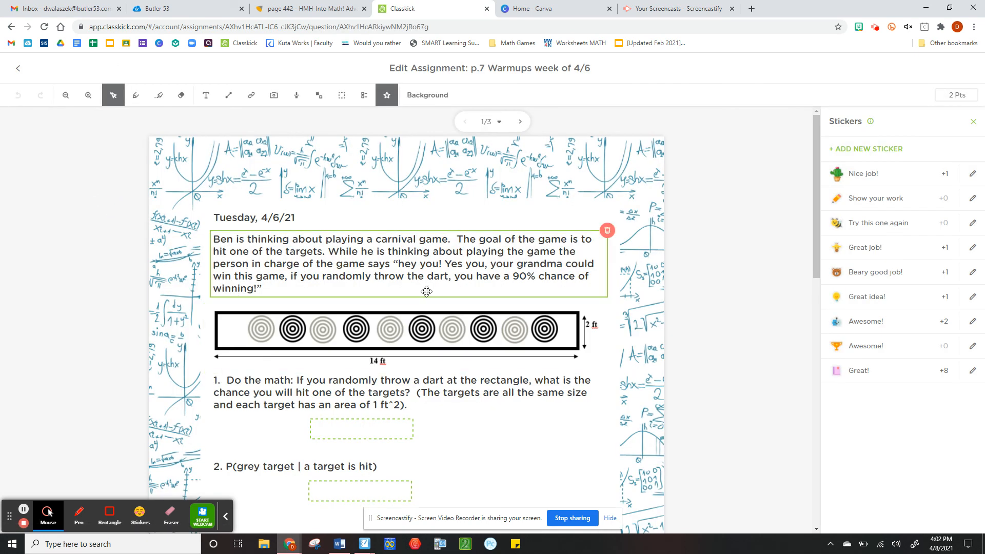
{"action": "left_click", "coordinate": [973, 122]}
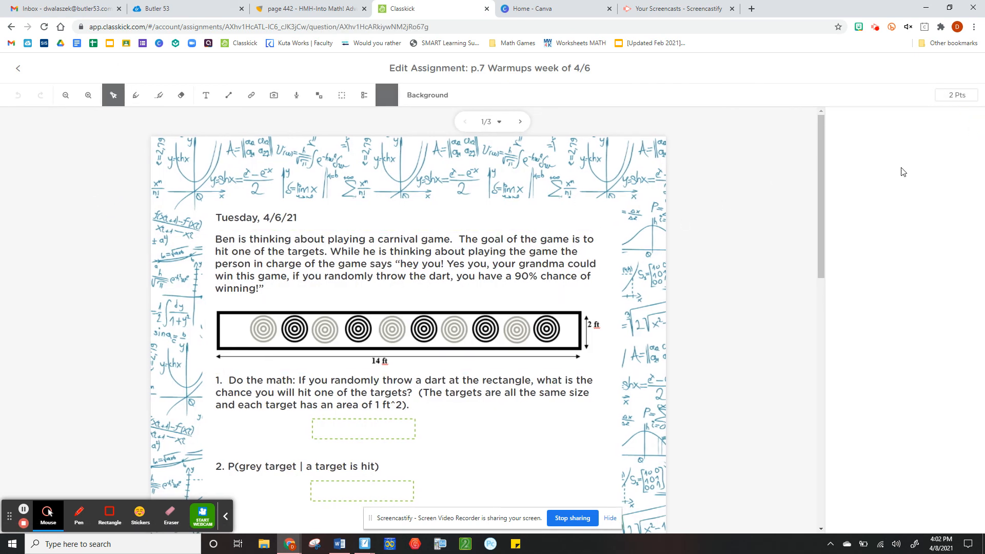
View the acceptable answers for question 1's fill-in-the-blank box, and return to the assignment's slide overview
{"action": "left_click", "coordinate": [373, 426]}
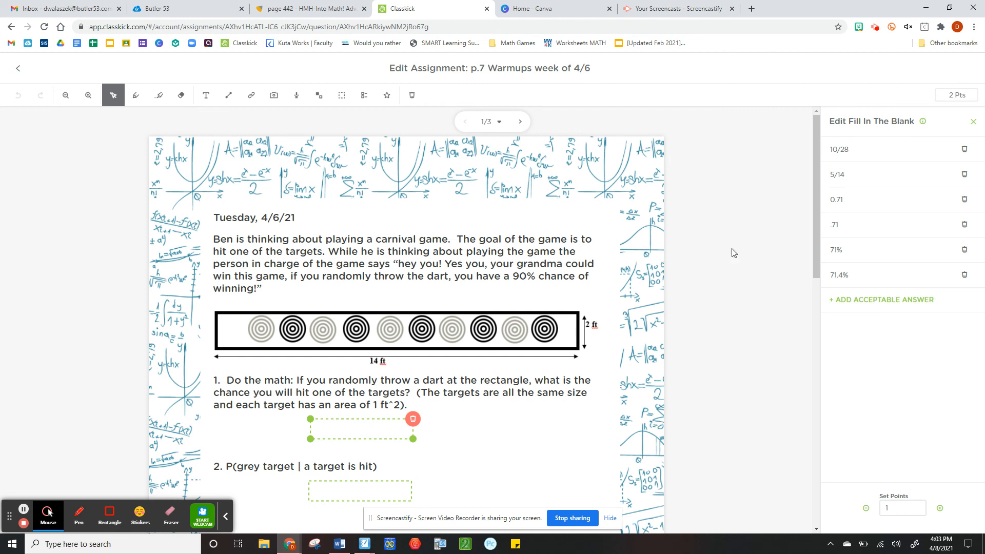
{"action": "left_click", "coordinate": [718, 333]}
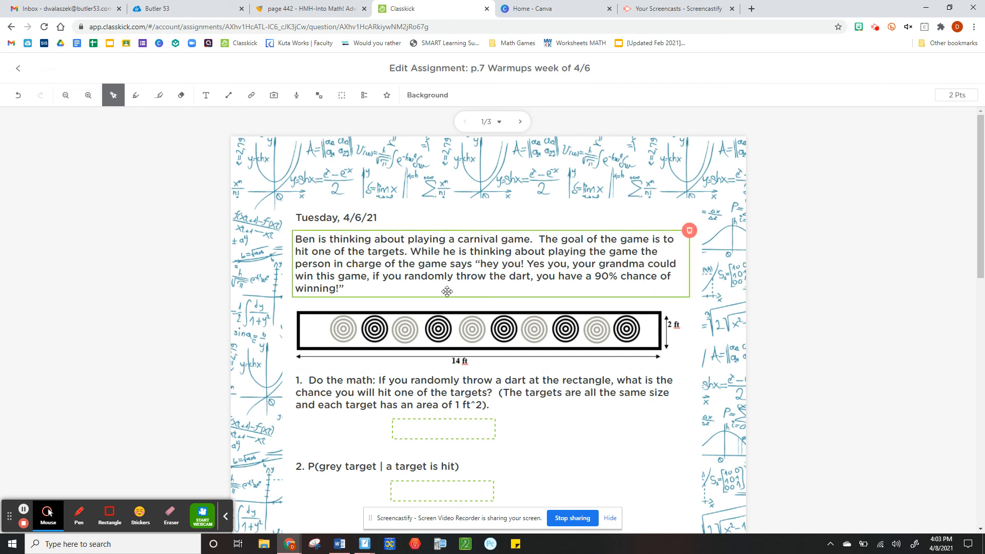
{"action": "left_click", "coordinate": [20, 70]}
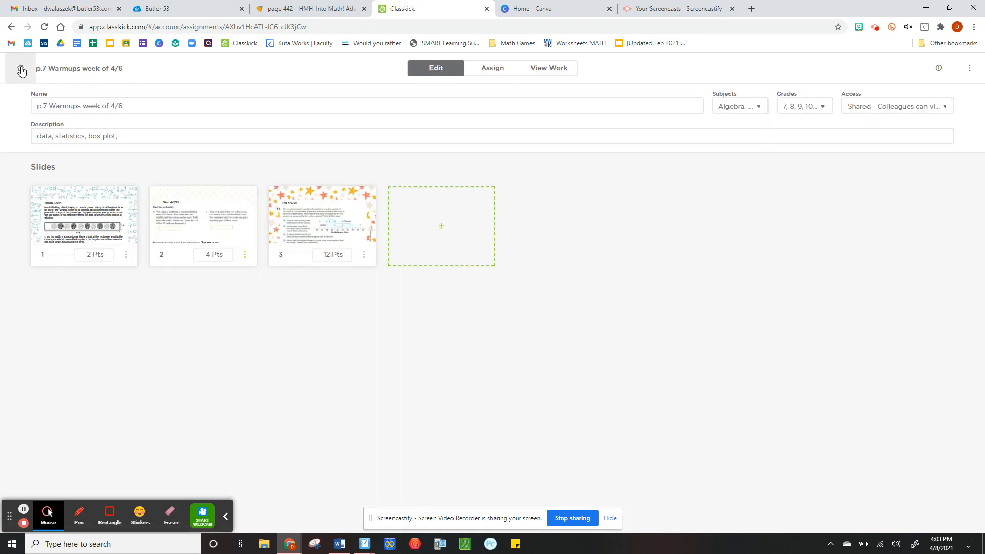